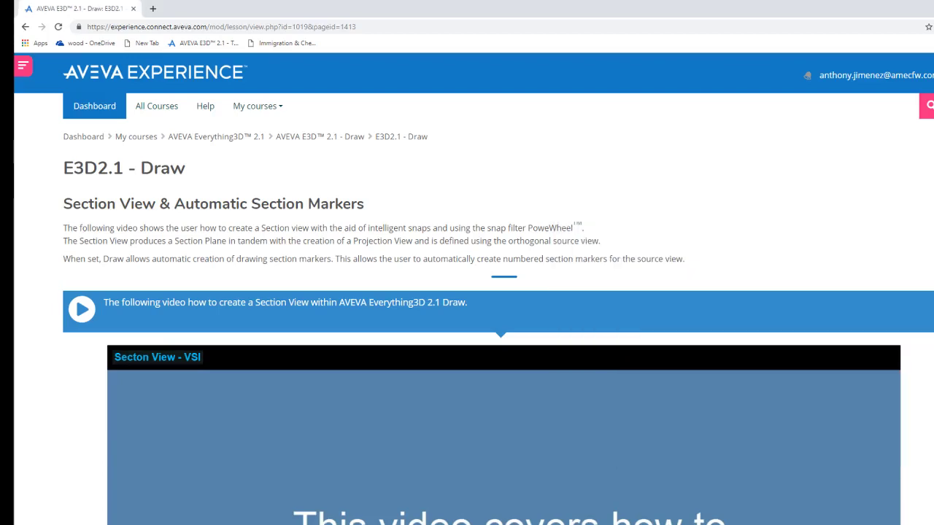
# Step: Scroll down to the Section View & Automatic Section Markers video and play it full screen
pyautogui.scroll(-3, 467, 292)
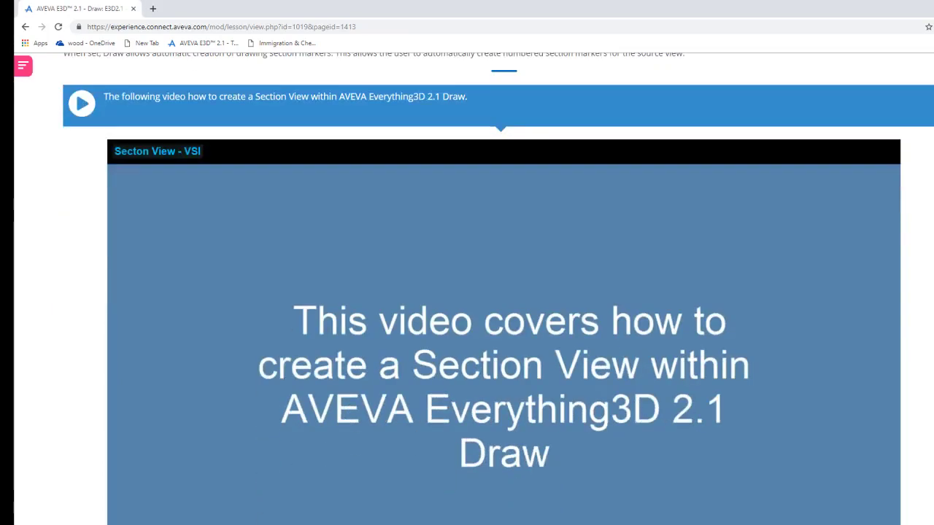
pyautogui.scroll(-2, 467, 292)
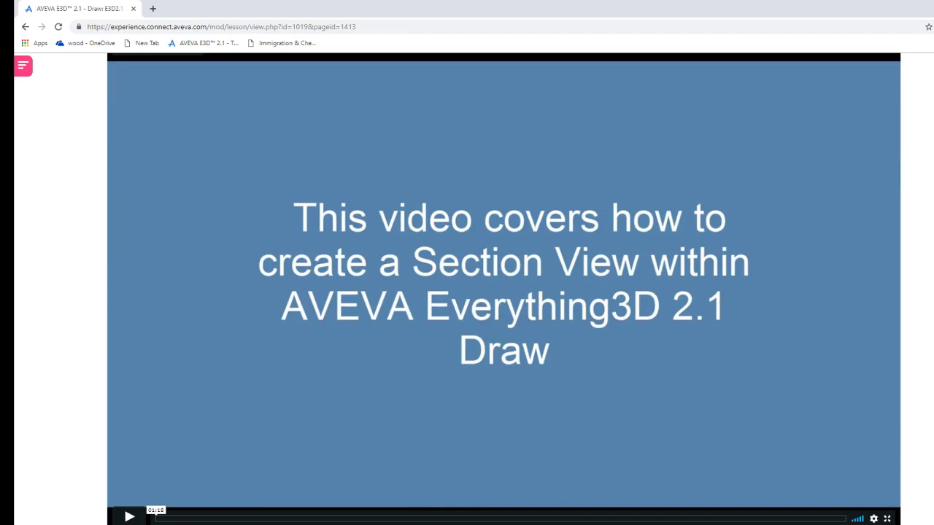
pyautogui.click(887, 519)
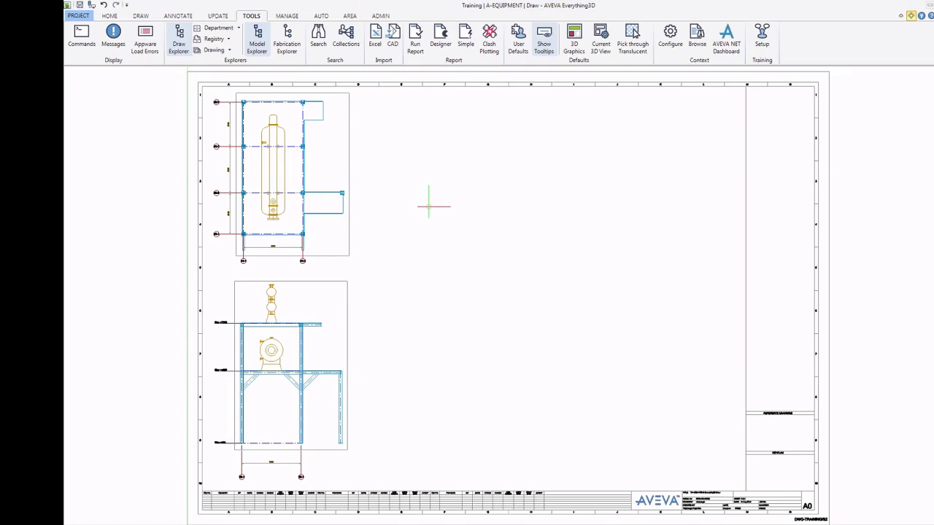
# Step: Create a Section view from the plan view and place it to the right on the sheet
pyautogui.click(303, 220)
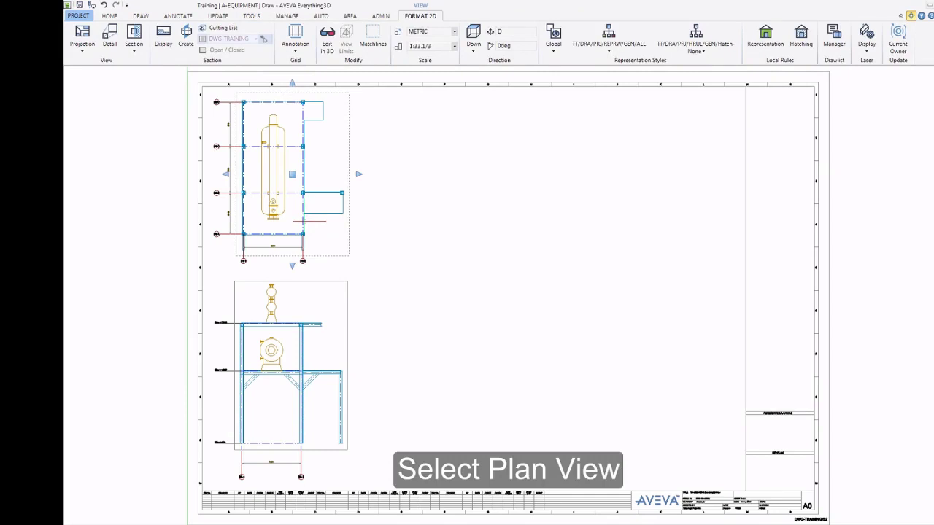
pyautogui.click(143, 44)
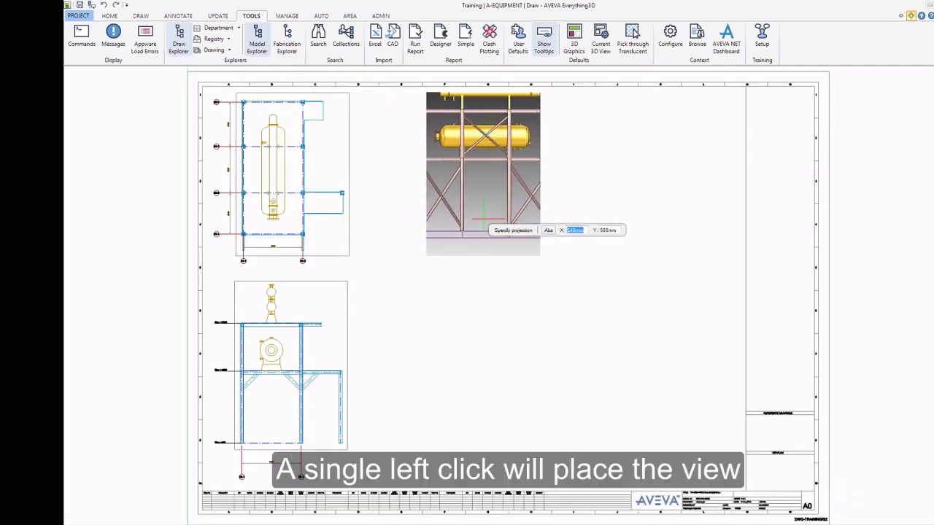
pyautogui.click(483, 218)
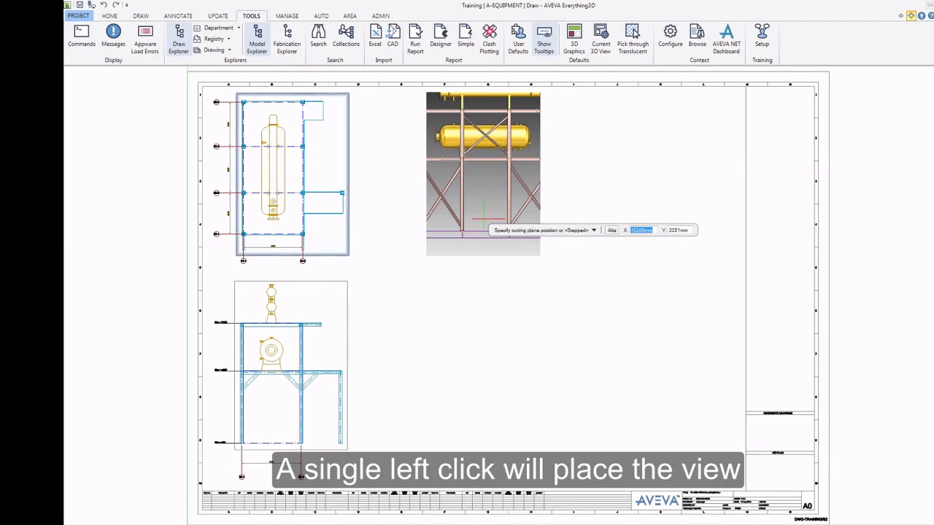
# Step: Define the cutting plane through the vessel nozzle using Owner Snap from the PowerWheel
pyautogui.rightClick(370, 227)
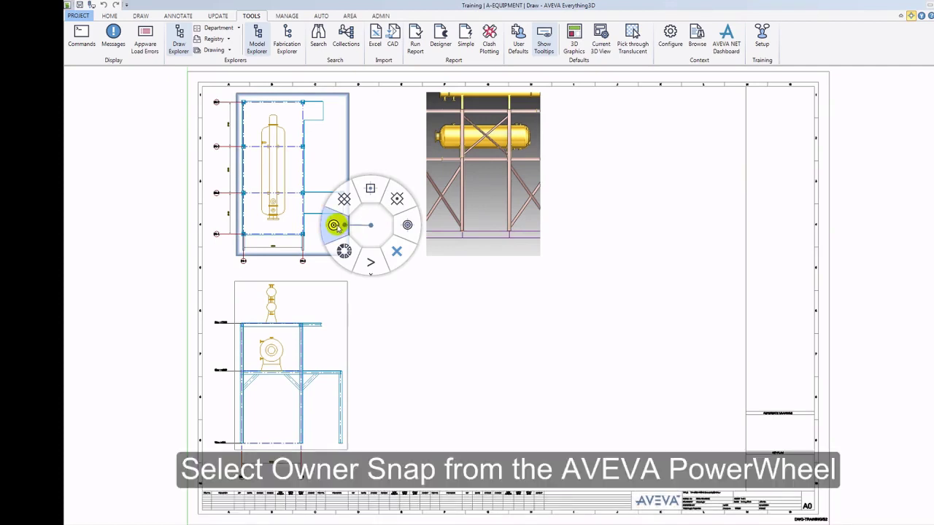
pyautogui.click(334, 226)
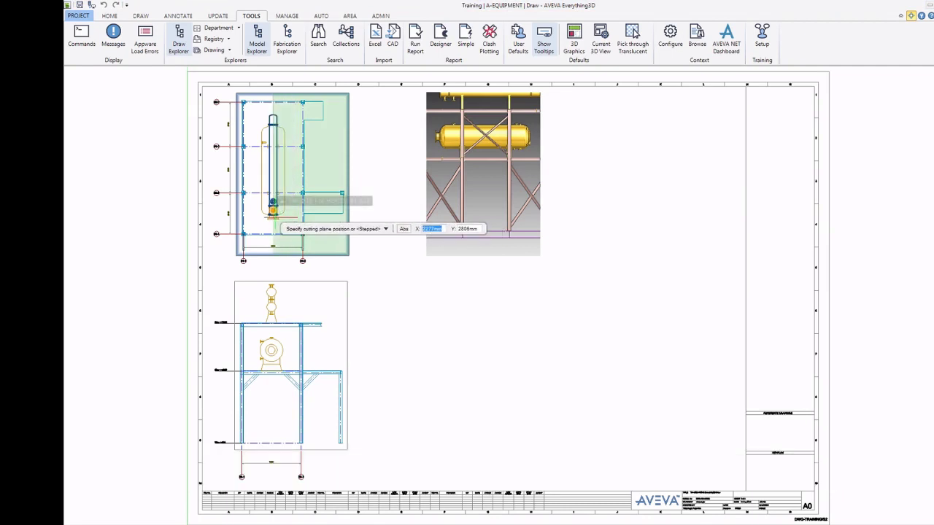
pyautogui.click(273, 214)
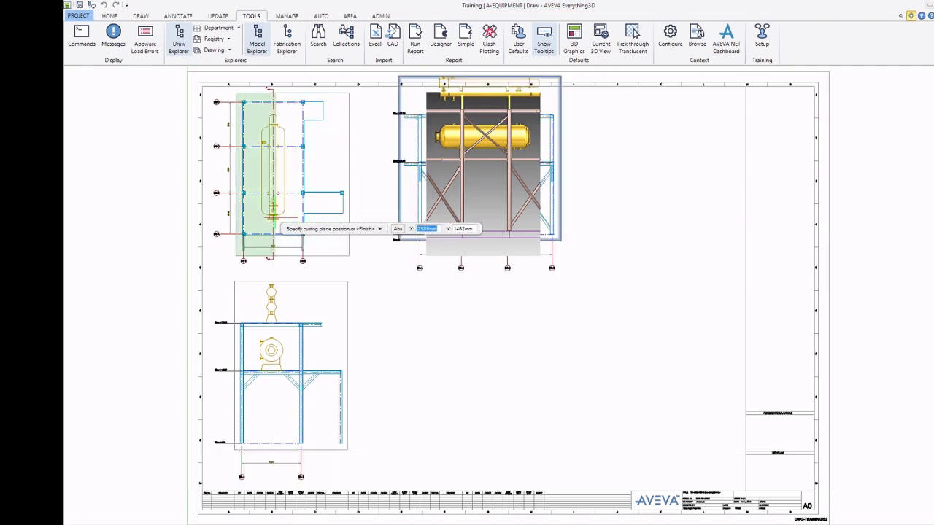
pyautogui.click(346, 222)
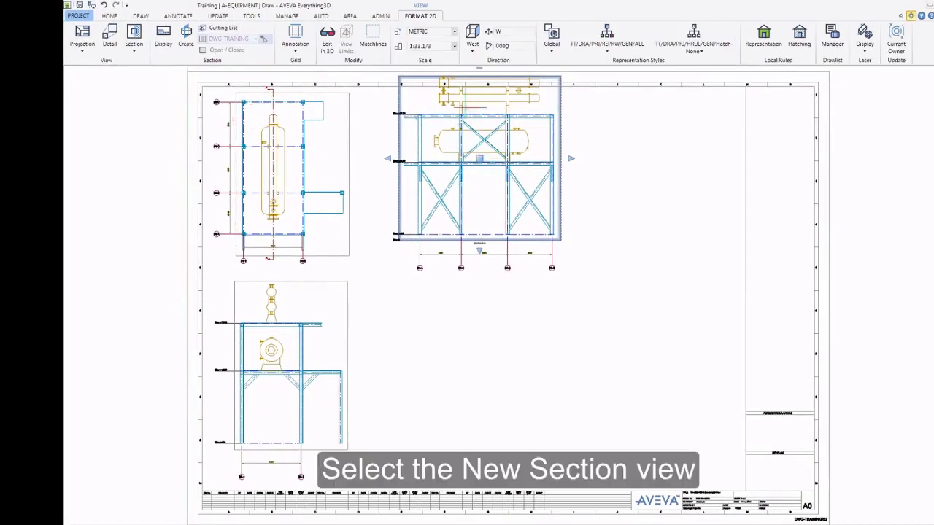
# Step: Set the section view scale to 1:50 and shift it slightly down-left on the sheet
pyautogui.click(455, 47)
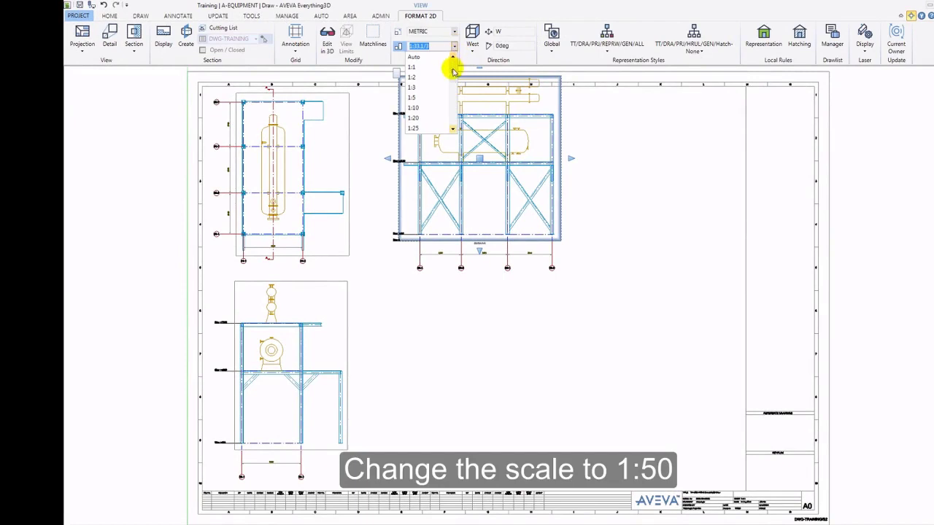
pyautogui.moveTo(453, 70); pyautogui.dragTo(454, 77)
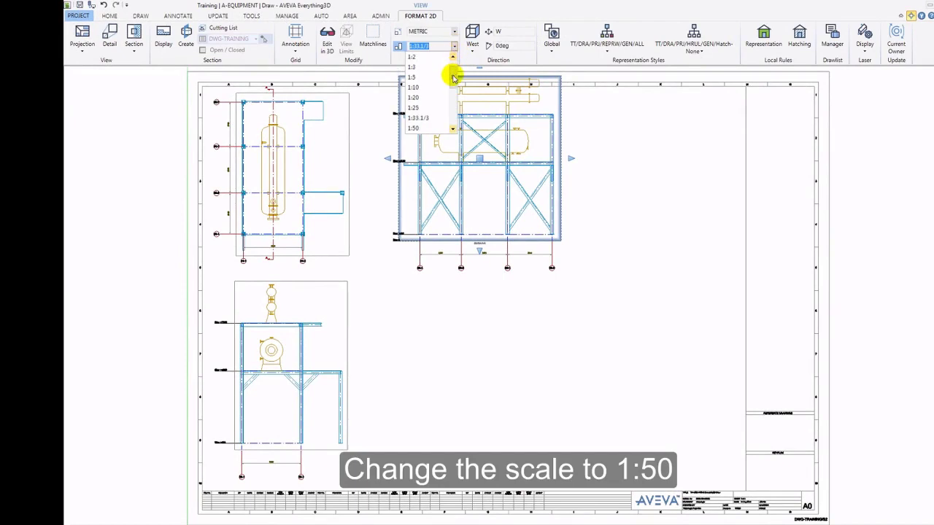
pyautogui.click(423, 130)
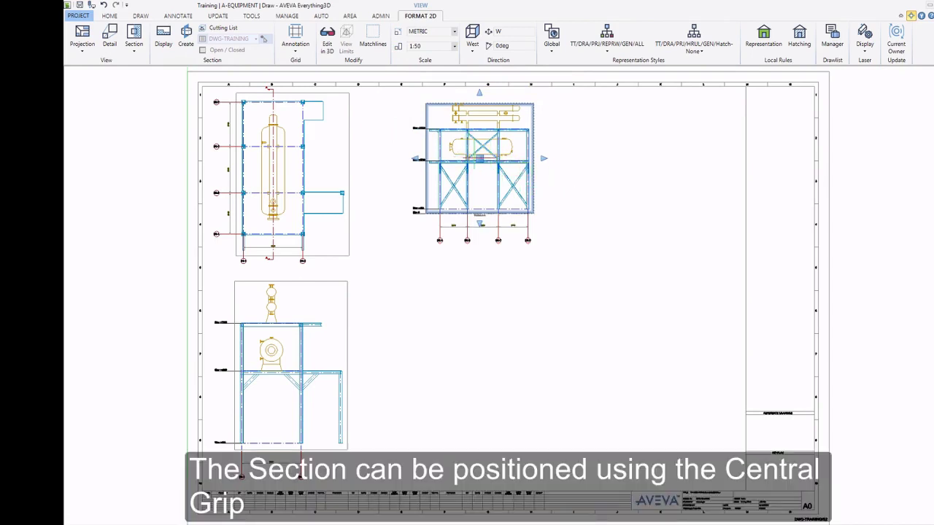
pyautogui.moveTo(480, 159); pyautogui.dragTo(476, 172)
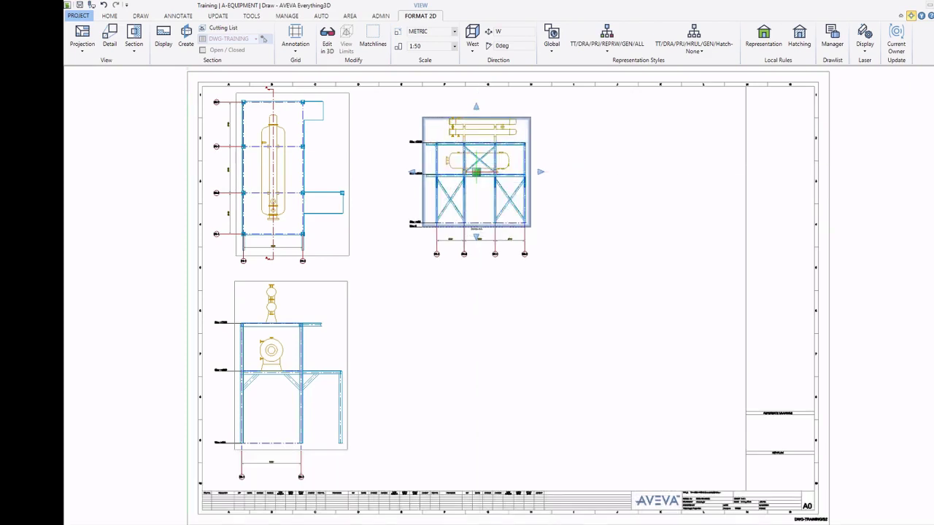
pyautogui.press('Escape')
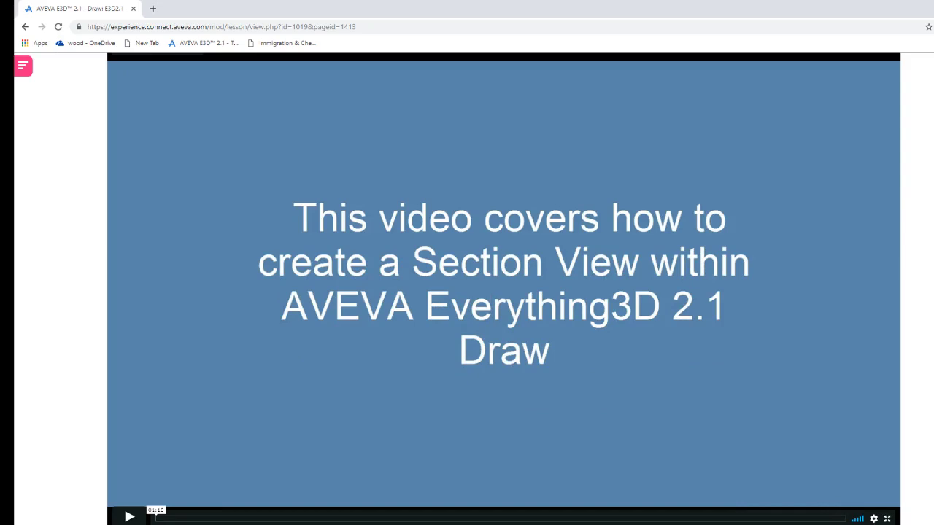
# Step: Go to the next lesson page and play the General Label Annotation & Hatching video full screen
pyautogui.scroll(-2, 467, 292)
pyautogui.click(184, 442)
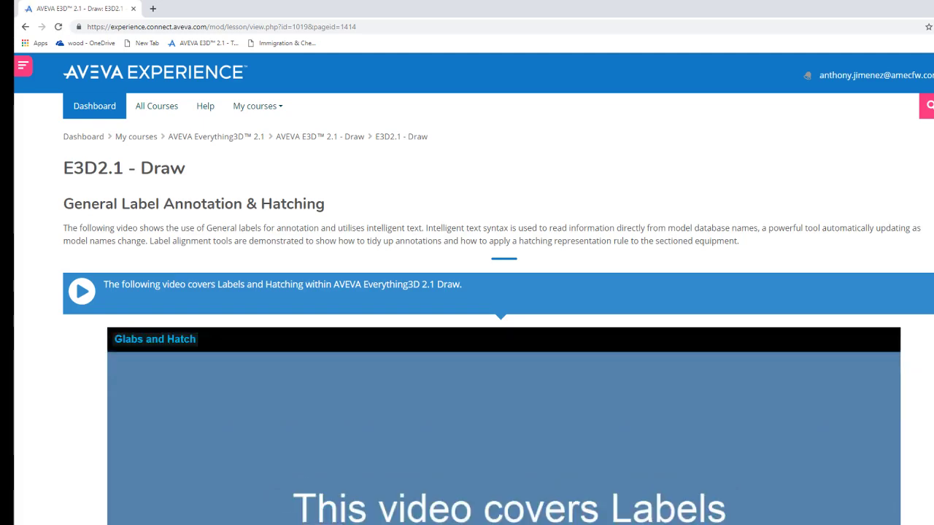
pyautogui.scroll(-4, 474, 292)
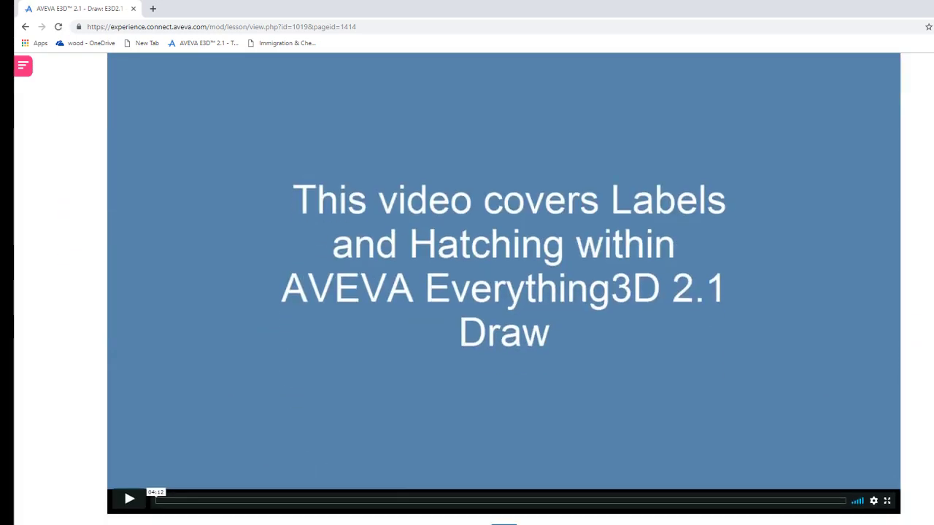
pyautogui.press('f')
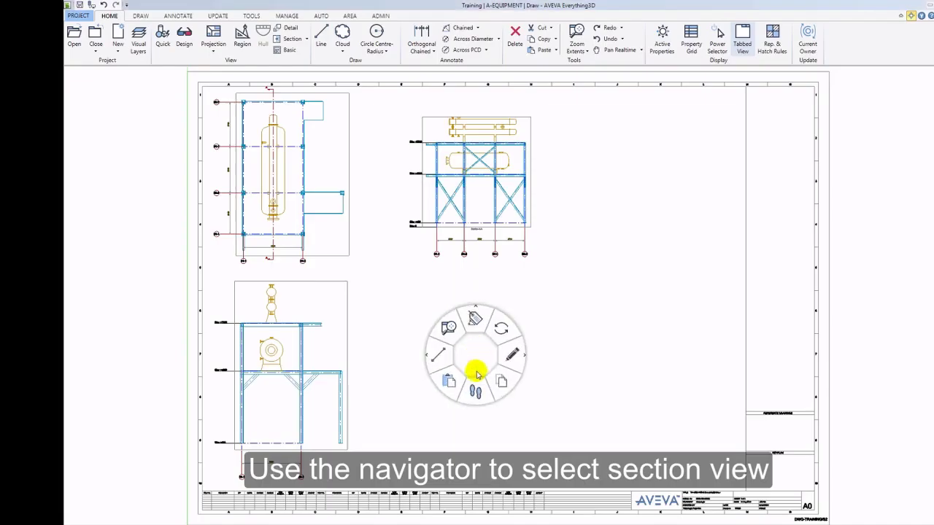
# Step: Select Section A-A via the Navigator and set its grid annotation to Right and Bottom, without Left
pyautogui.click(475, 392)
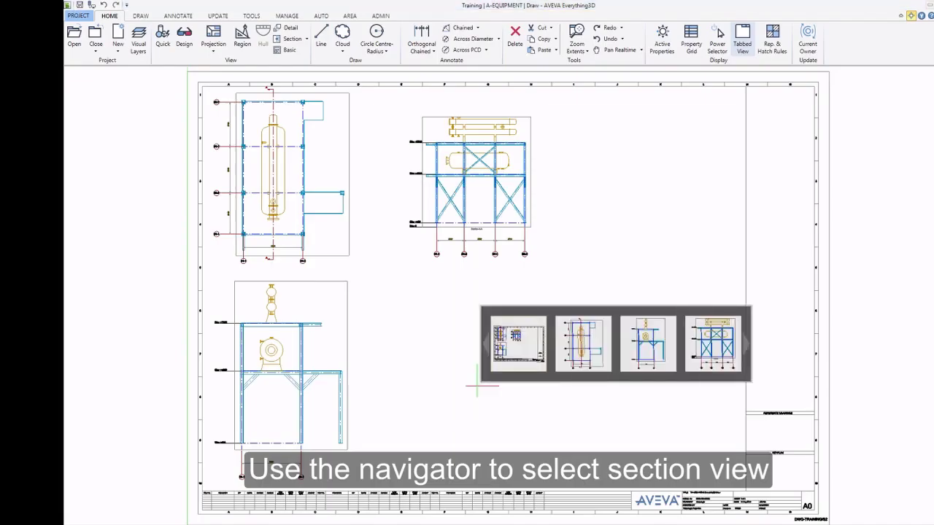
pyautogui.click(716, 346)
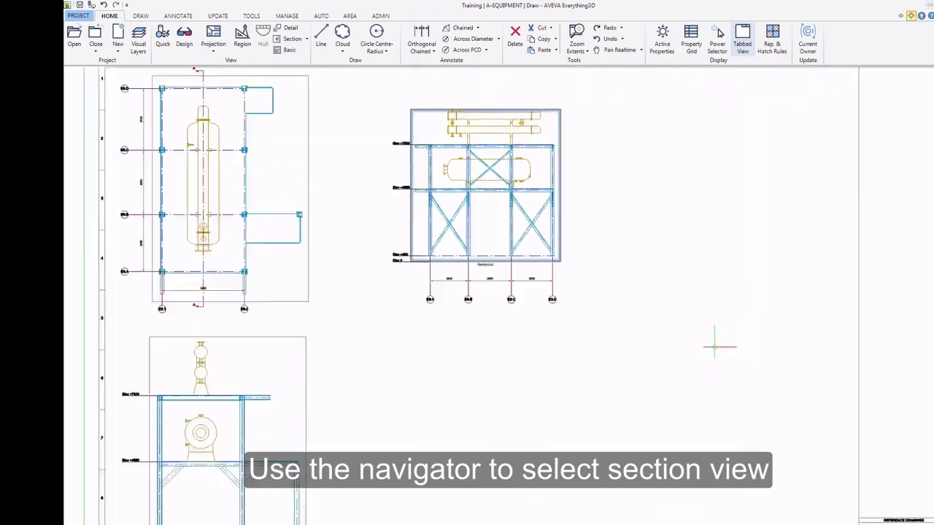
pyautogui.moveTo(621, 337); pyautogui.dragTo(559, 323)
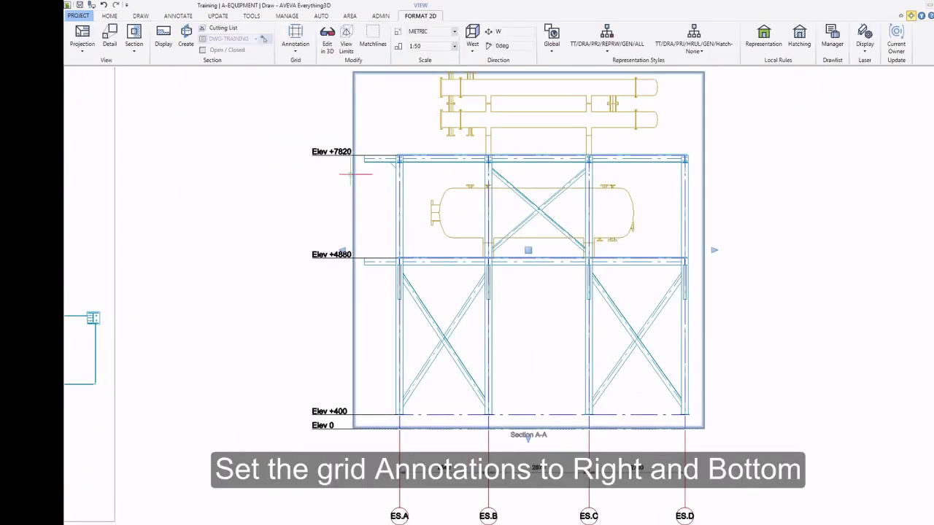
pyautogui.click(294, 56)
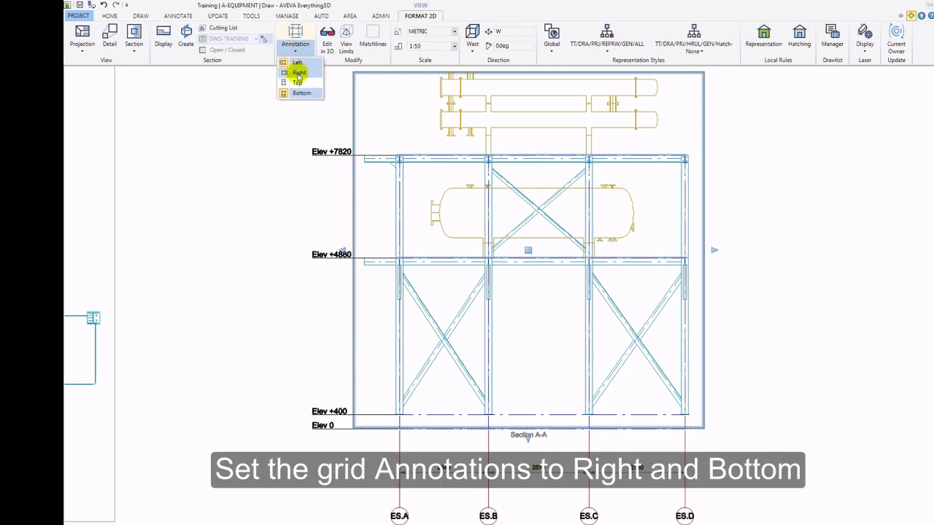
pyautogui.click(299, 72)
pyautogui.click(295, 58)
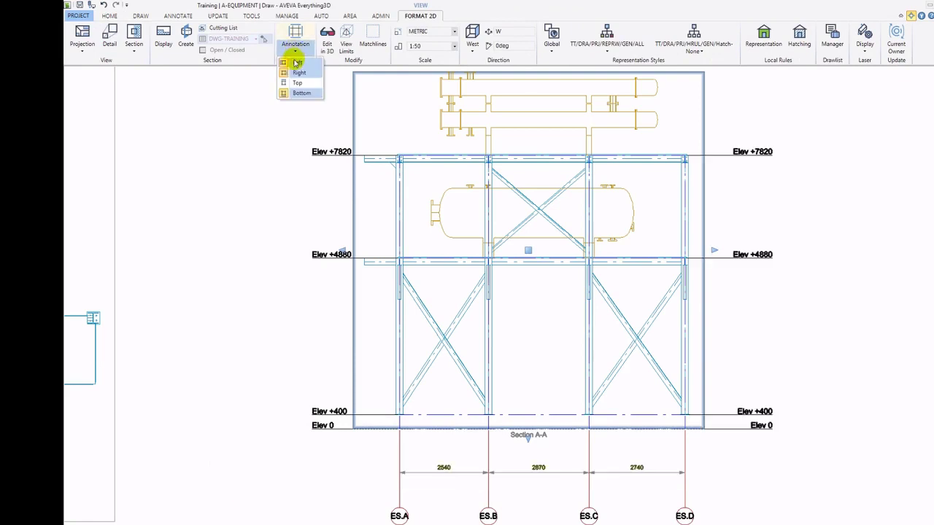
pyautogui.click(295, 65)
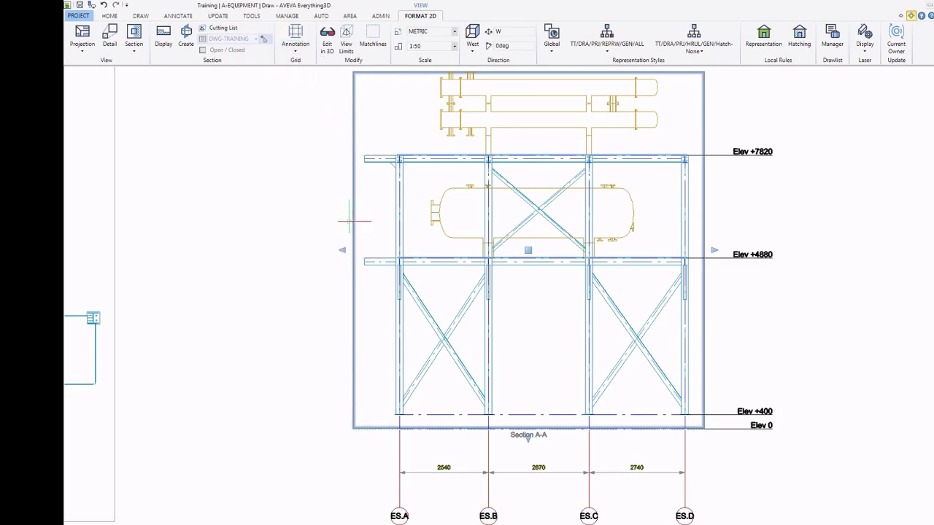
# Step: Start a new Label from the PowerWheel and choose the GLAB template in the Select dialog
pyautogui.middleClick(265, 227)
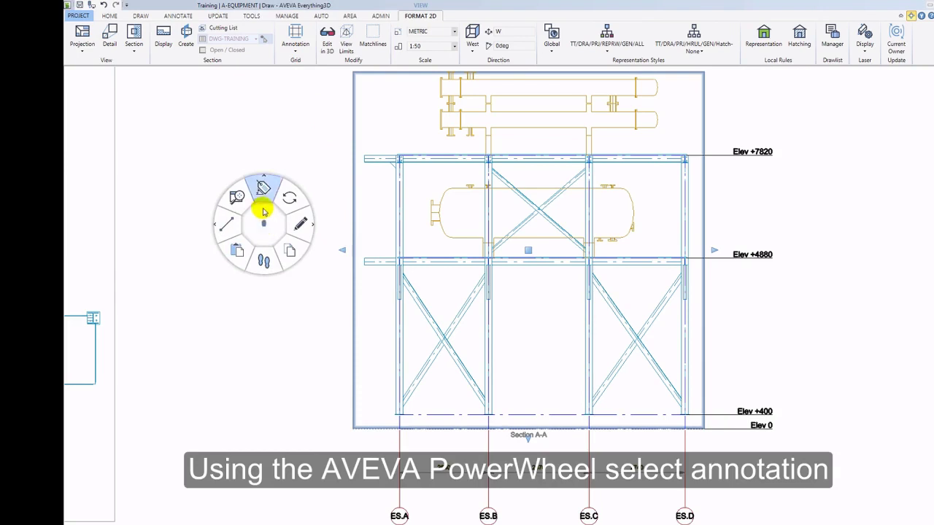
pyautogui.click(264, 188)
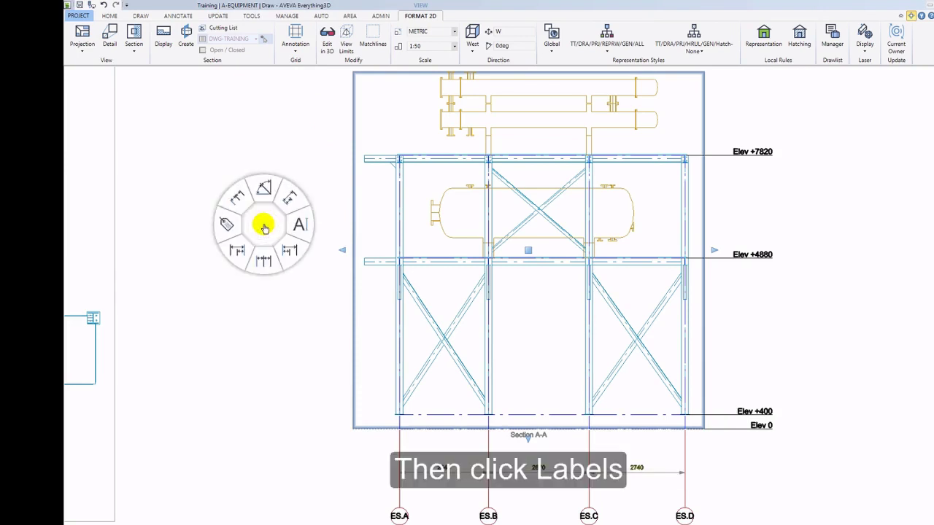
pyautogui.click(227, 224)
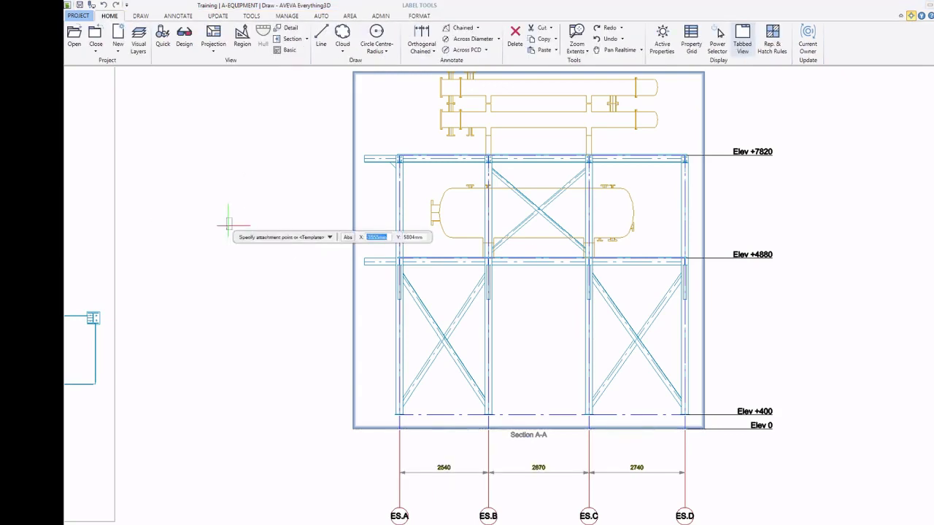
pyautogui.press('BackSpace')
pyautogui.press('Return')
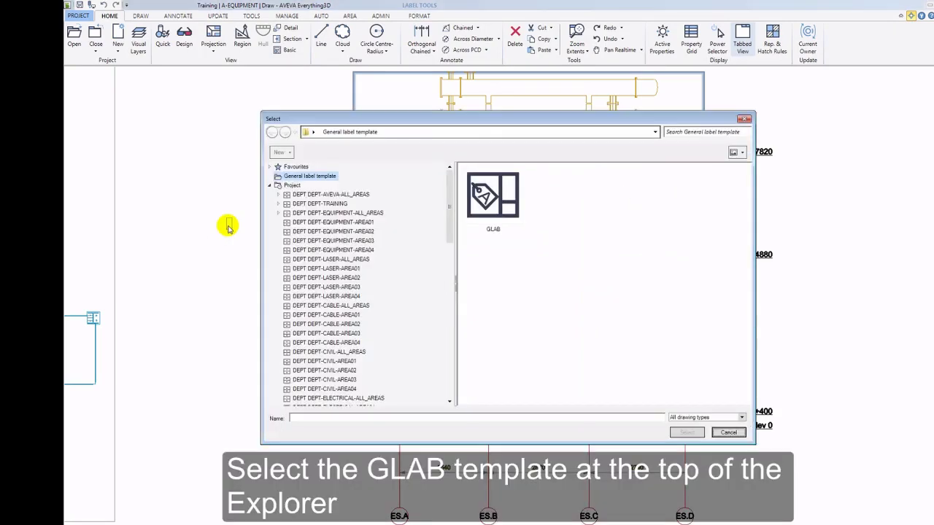
pyautogui.click(488, 210)
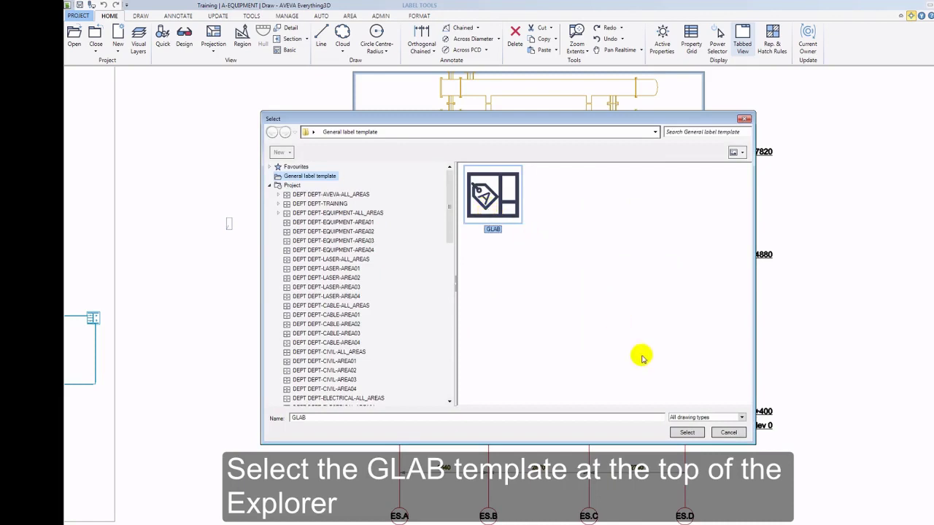
pyautogui.click(687, 433)
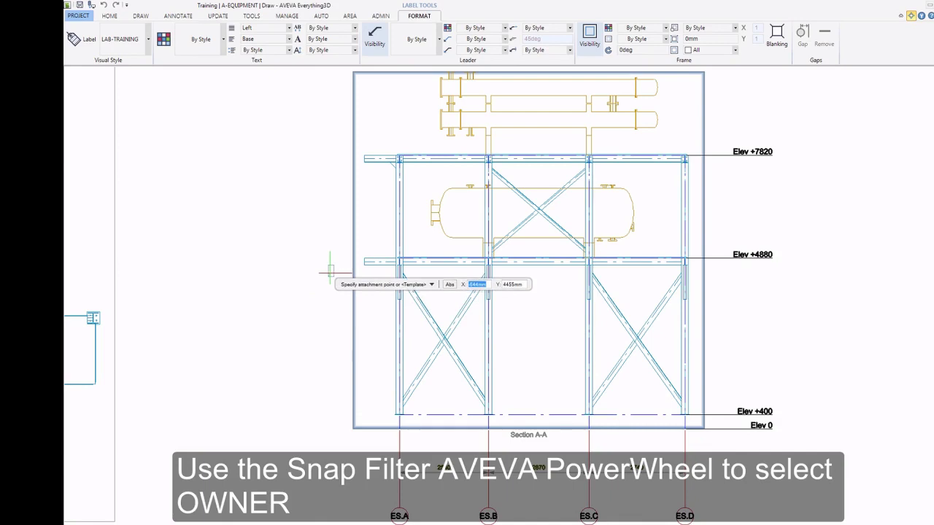
# Step: Label the vessel D1201 with Owner snap and #EQUI(C2:) text, placing it to the left
pyautogui.moveTo(330, 271); pyautogui.dragTo(286, 275, button='middle')
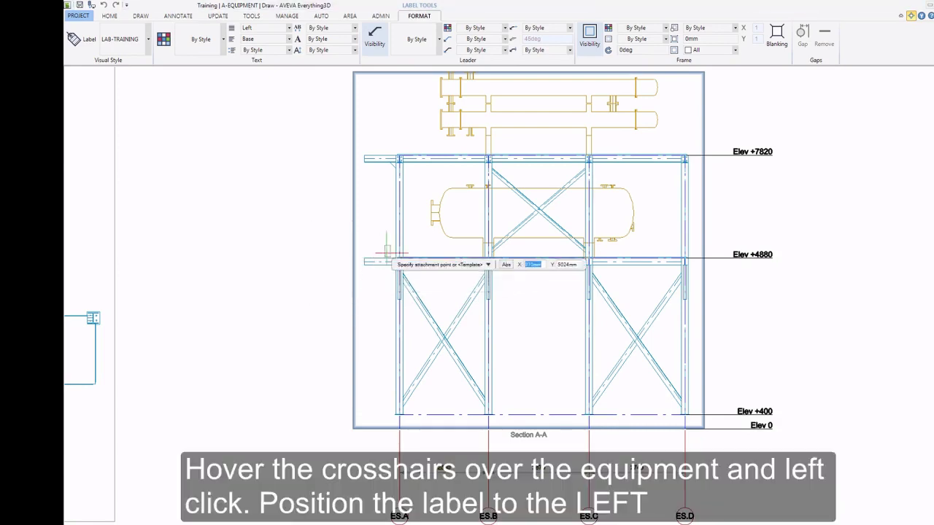
pyautogui.click(433, 219)
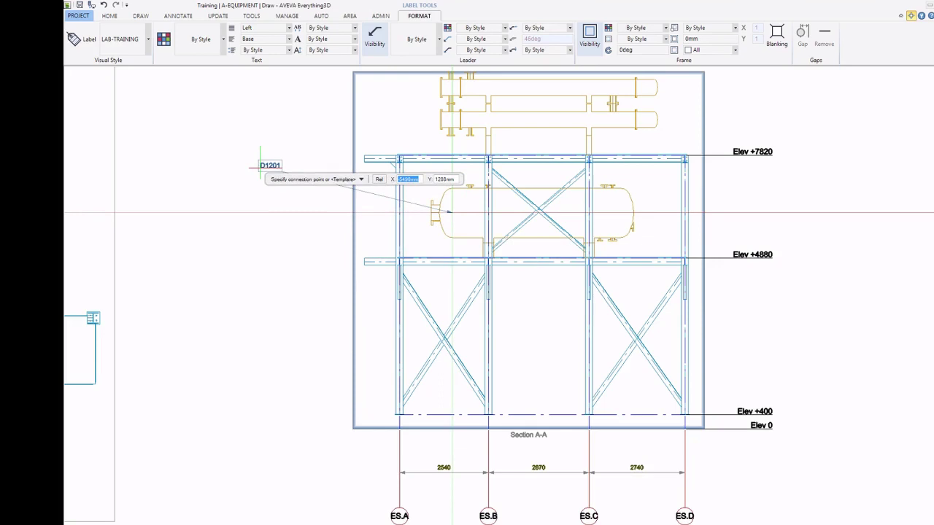
pyautogui.click(261, 168)
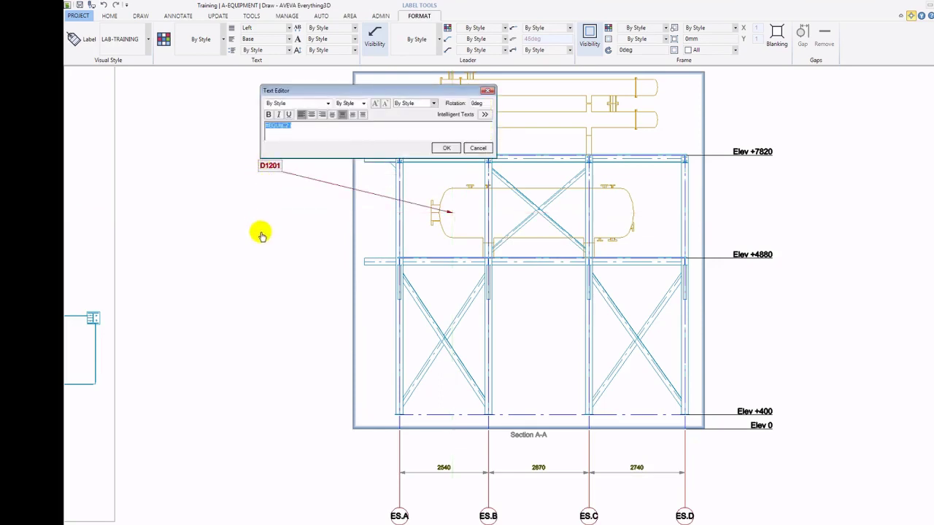
pyautogui.click(485, 116)
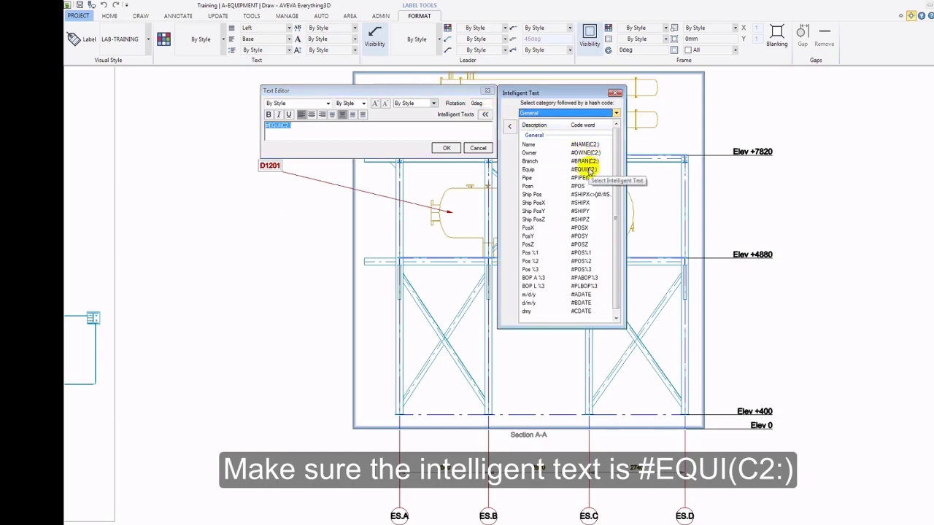
pyautogui.click(615, 93)
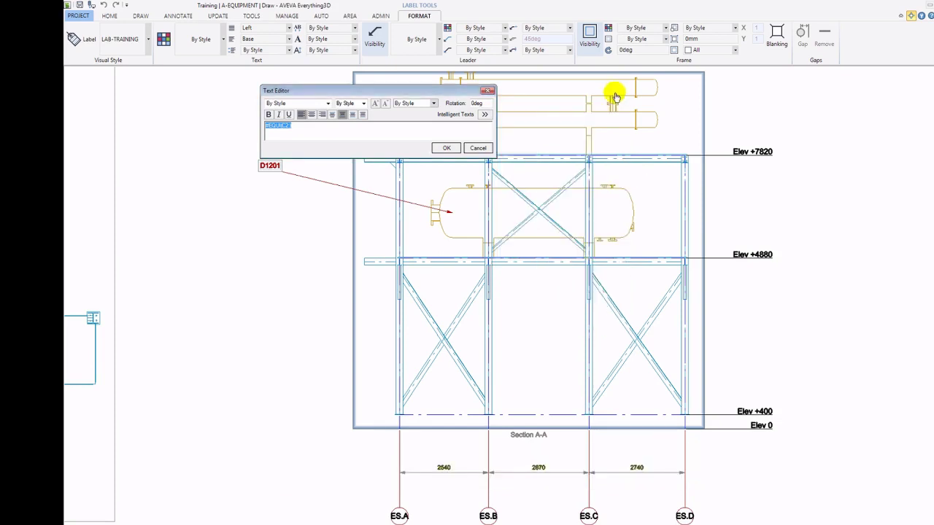
pyautogui.click(447, 148)
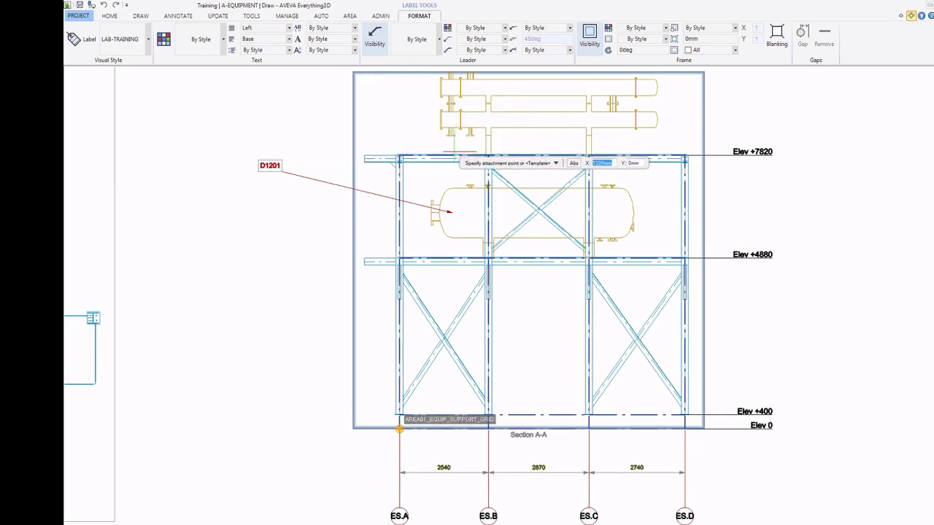
# Step: Give the D1201 label a Horizontal Angled leader and move it lower, left of the vessel
pyautogui.click(438, 42)
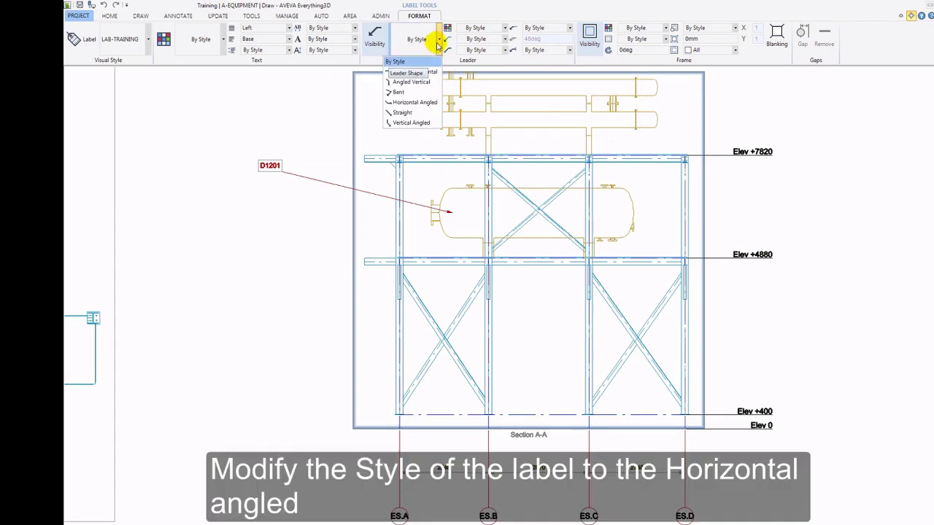
pyautogui.click(421, 102)
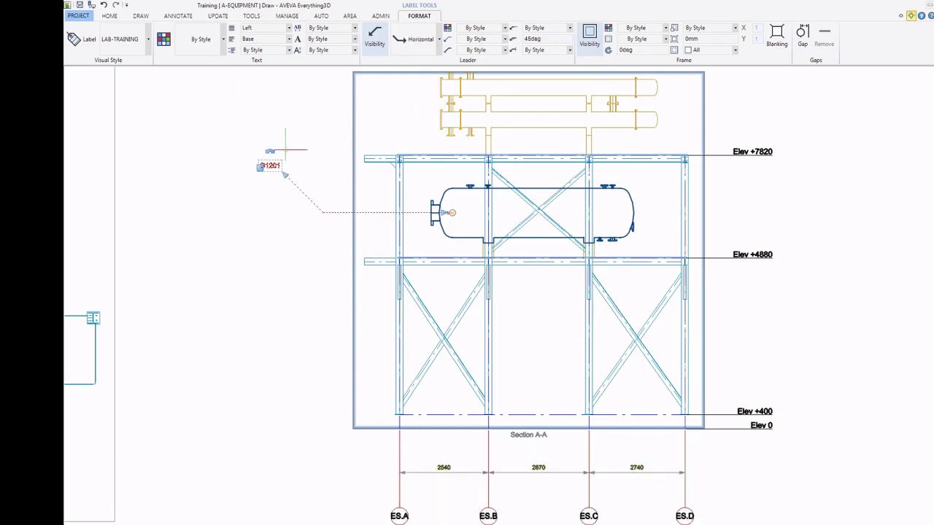
pyautogui.click(260, 167)
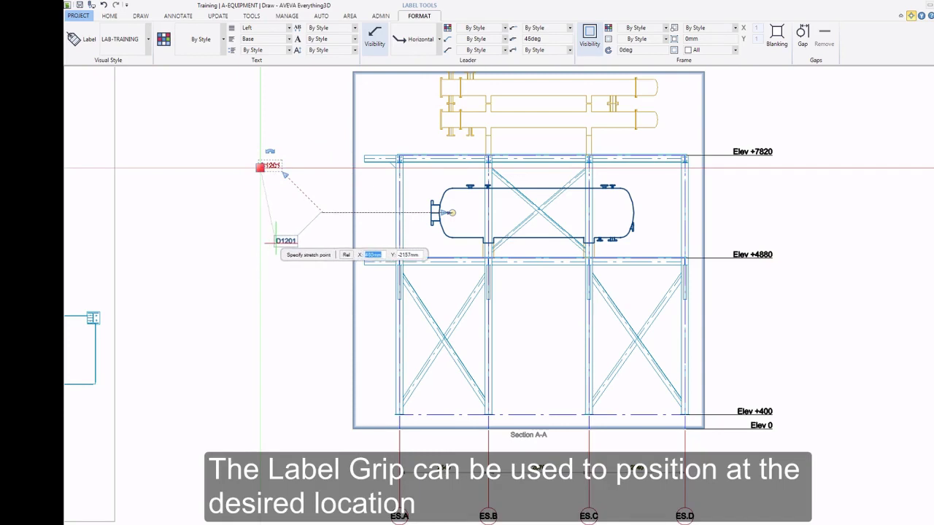
pyautogui.click(276, 243)
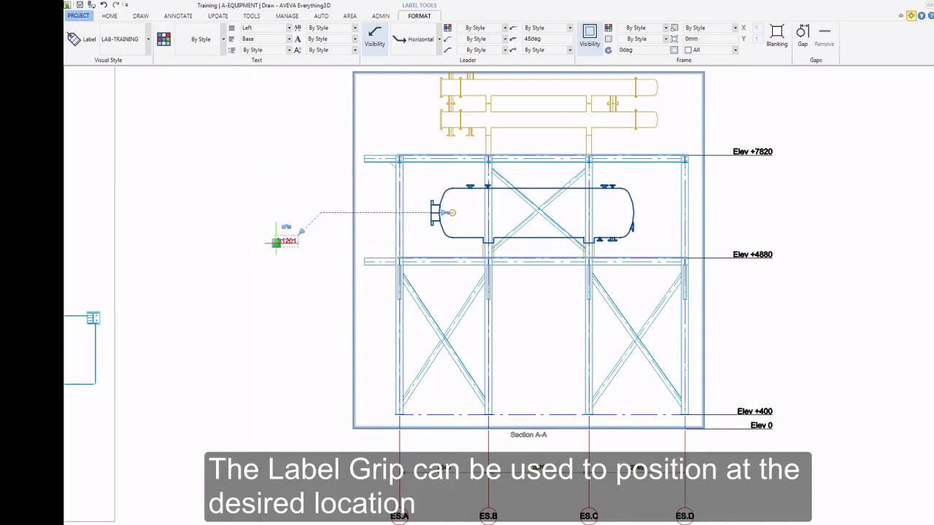
pyautogui.press('Escape')
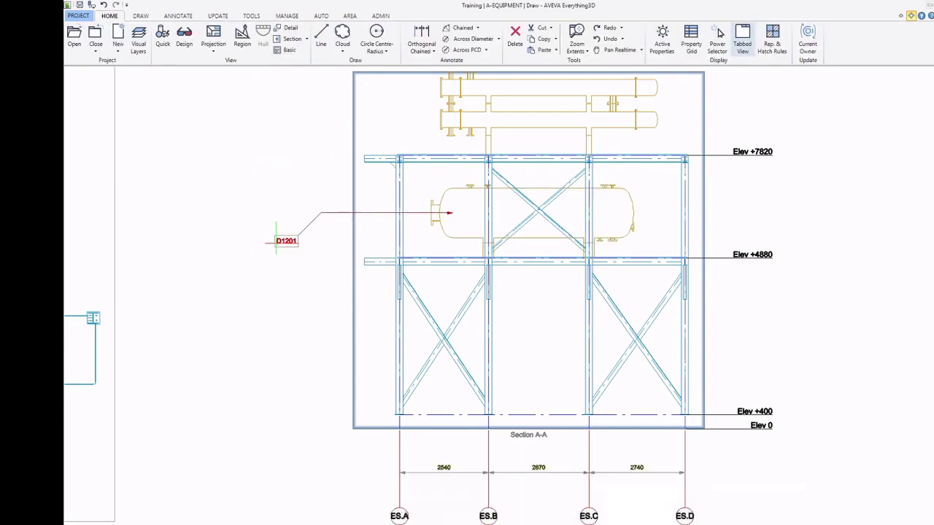
# Step: Repeat the label command with Owner snap to label the lower exchanger E1302A from the left
pyautogui.rightClick(299, 157)
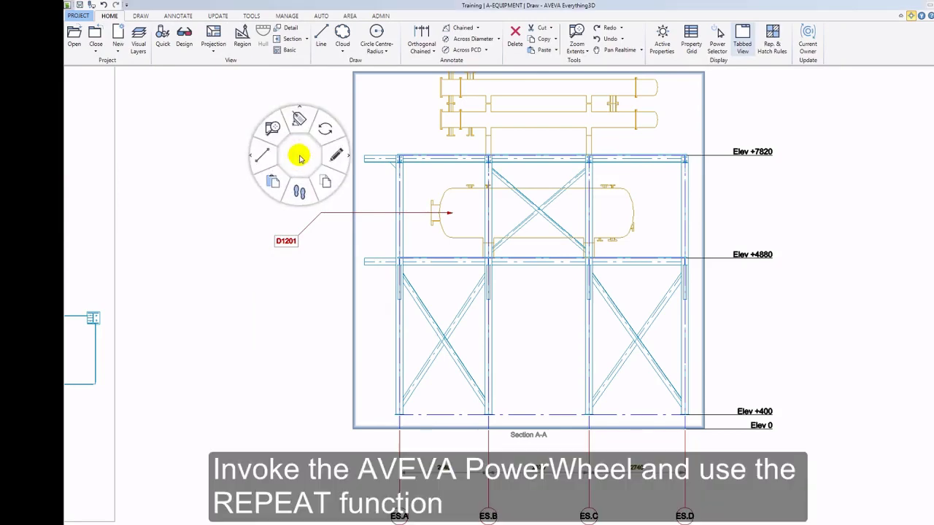
pyautogui.click(325, 129)
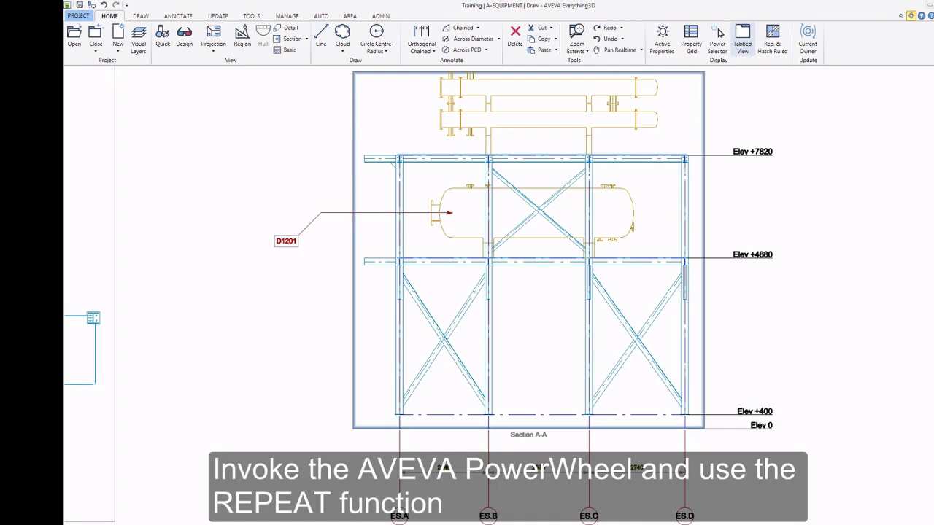
pyautogui.middleClick(318, 128)
pyautogui.click(271, 129)
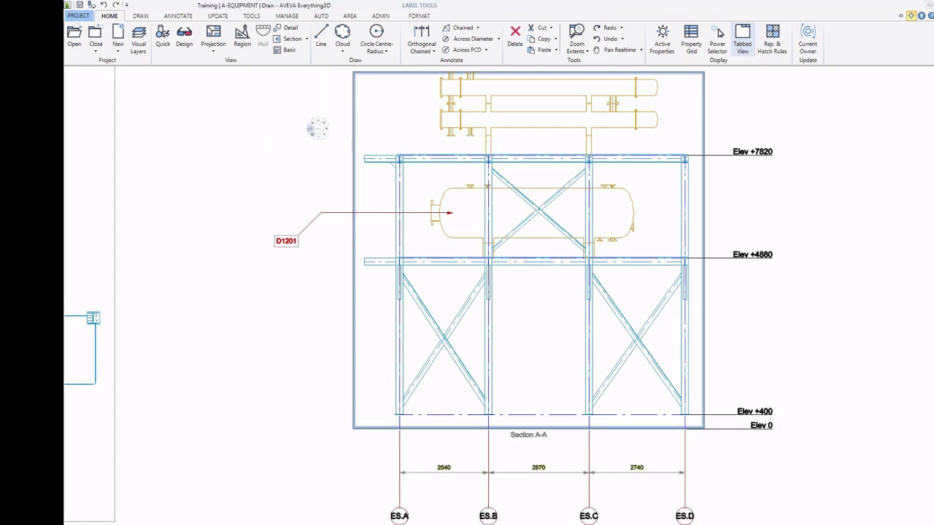
pyautogui.click(448, 119)
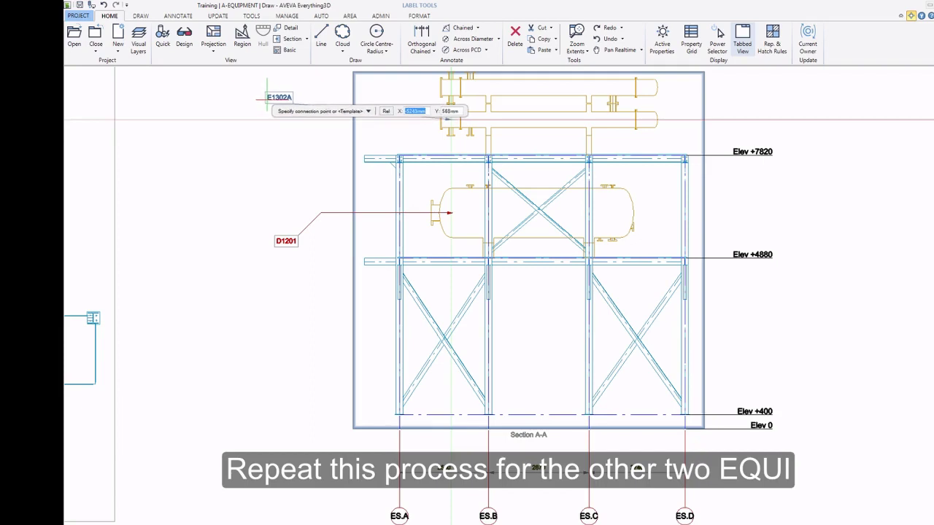
pyautogui.click(292, 95)
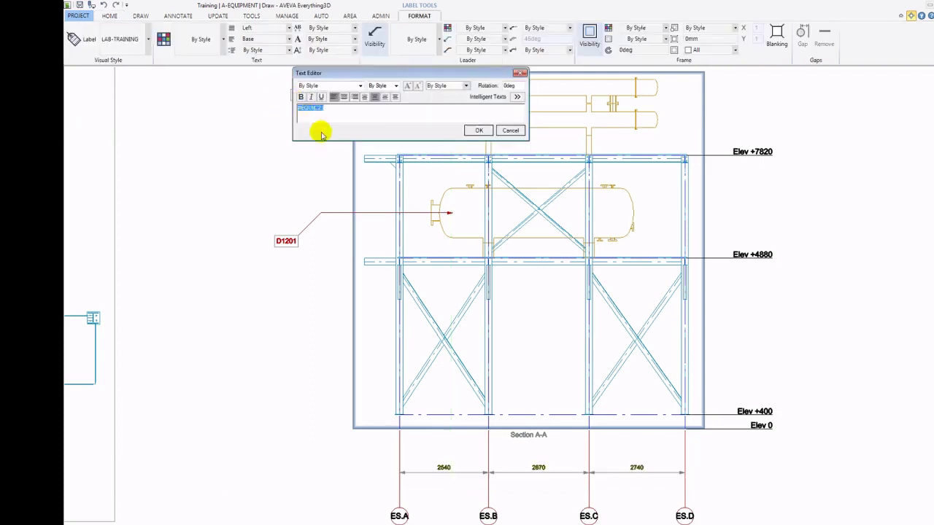
pyautogui.click(470, 130)
# Step: Label the upper exchanger E1302B, placed above E1302A, then end the labelling command
pyautogui.moveTo(375, 151)
pyautogui.mouseDown(button='middle')
pyautogui.moveTo(357, 182)
pyautogui.moveTo(354, 355)
pyautogui.mouseUp(button='middle')
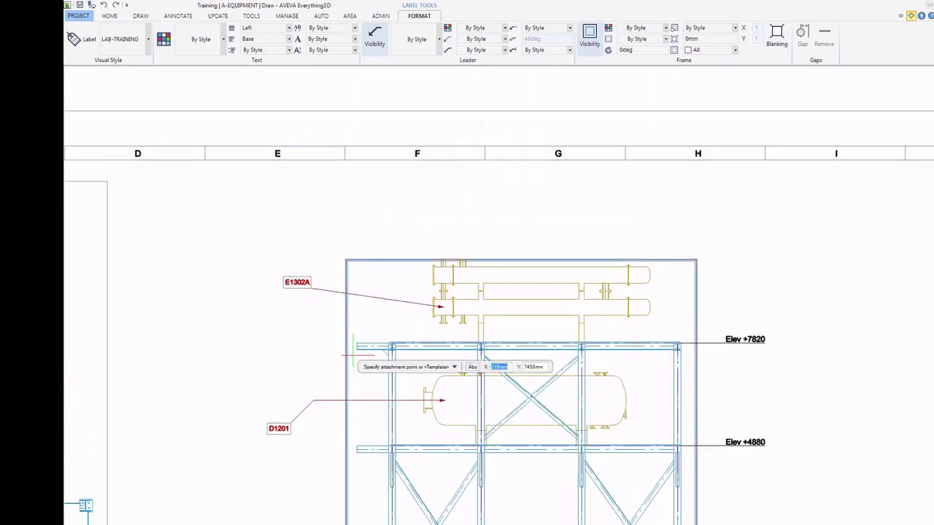
pyautogui.click(444, 275)
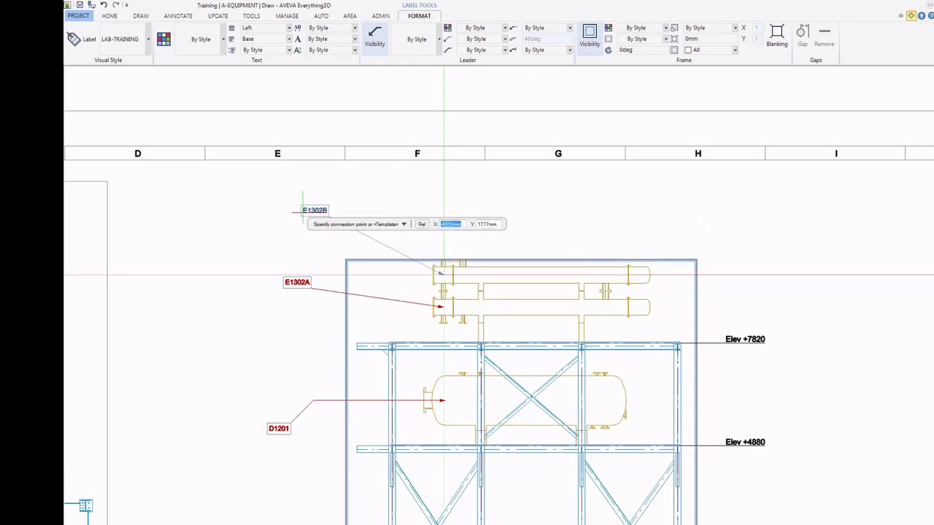
pyautogui.click(303, 212)
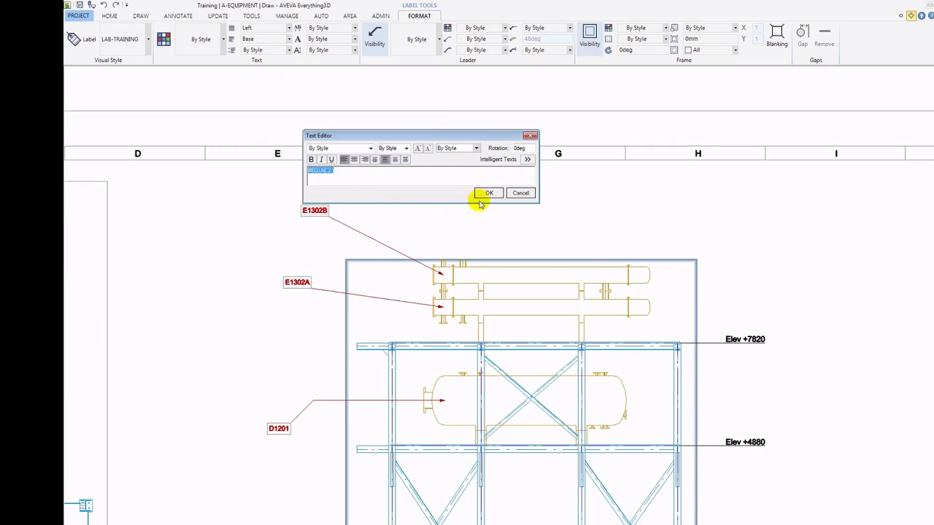
pyautogui.click(486, 195)
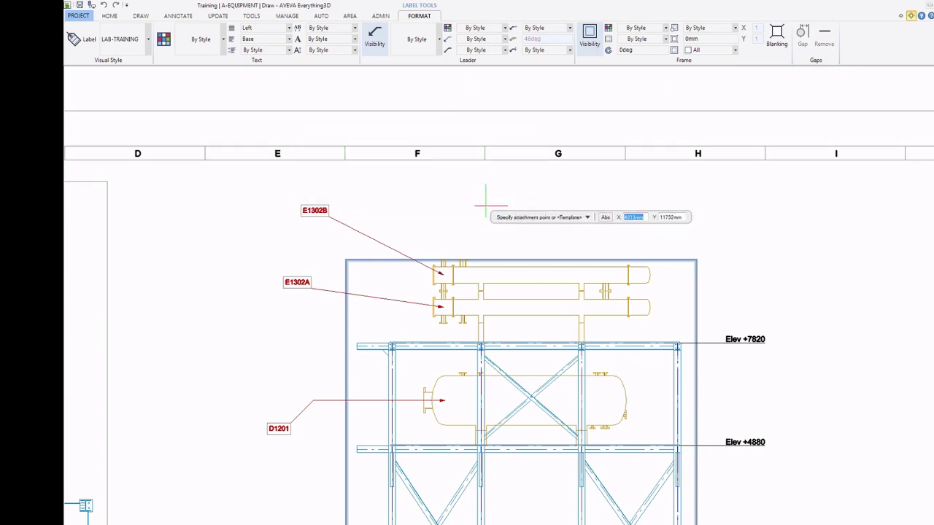
pyautogui.press('Escape')
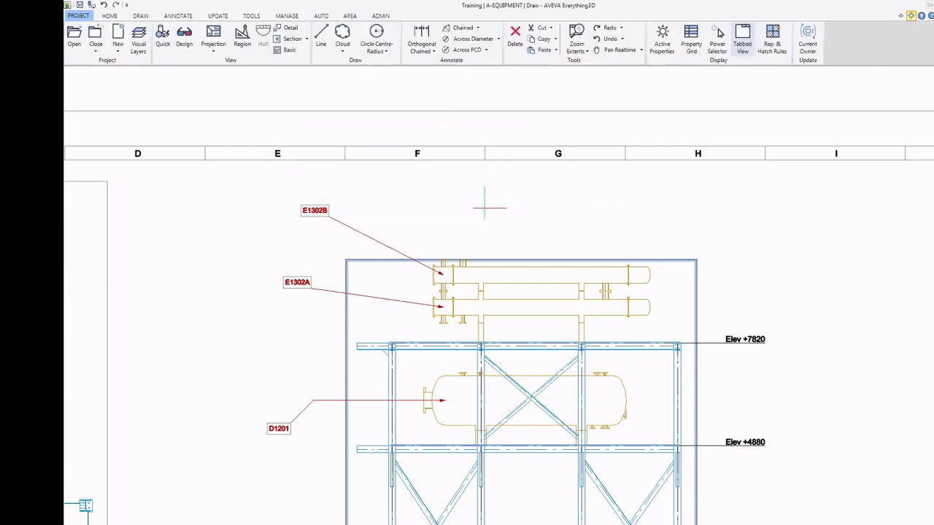
# Step: Give the E1302B label an Angled Horizontal leader shape
pyautogui.click(358, 232)
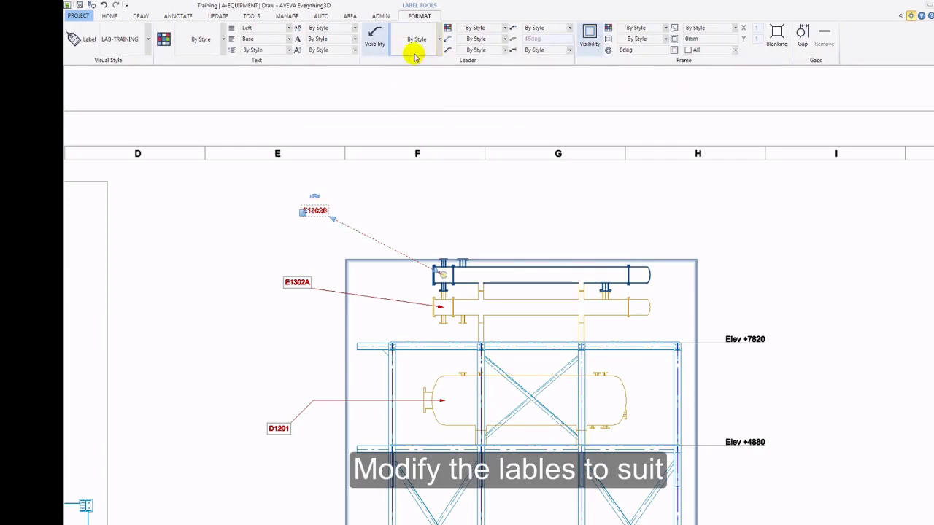
pyautogui.click(438, 43)
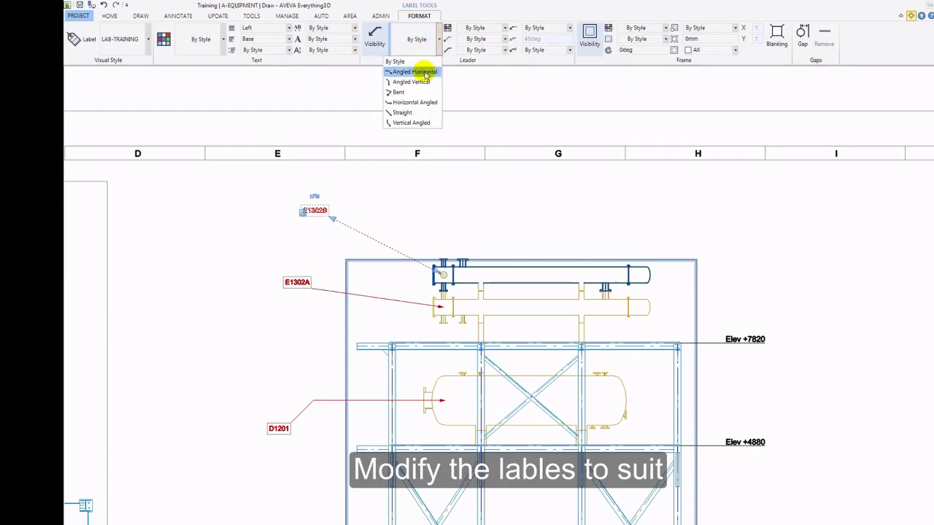
pyautogui.click(424, 71)
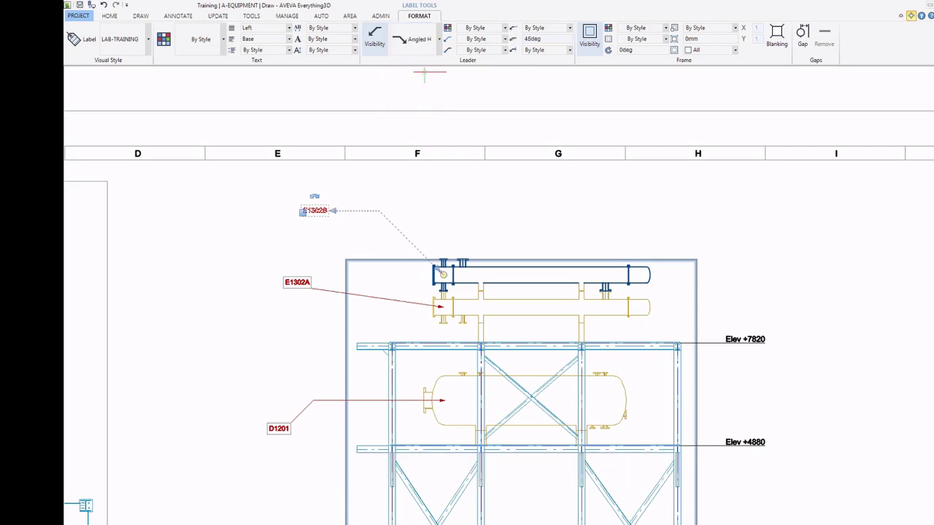
pyautogui.press('Escape')
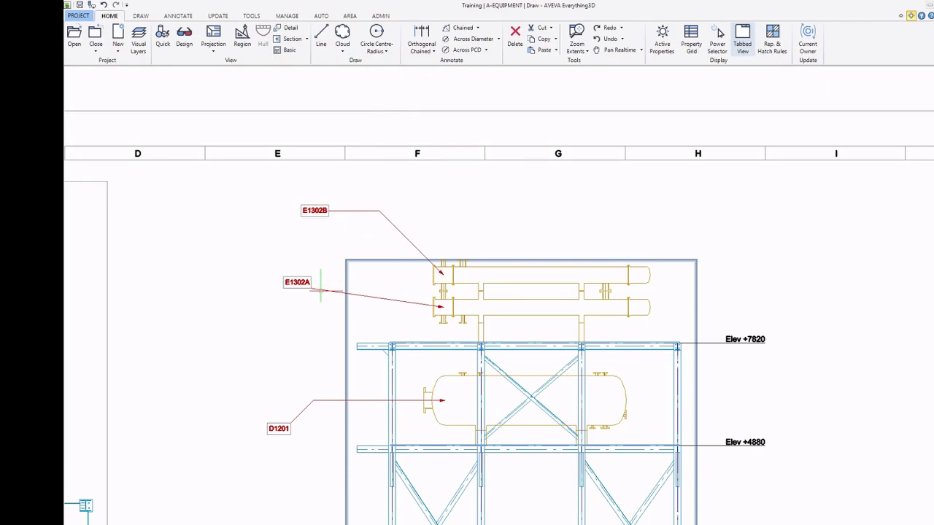
# Step: Give the E1302A label a Horizontal Angled leader shape
pyautogui.click(320, 291)
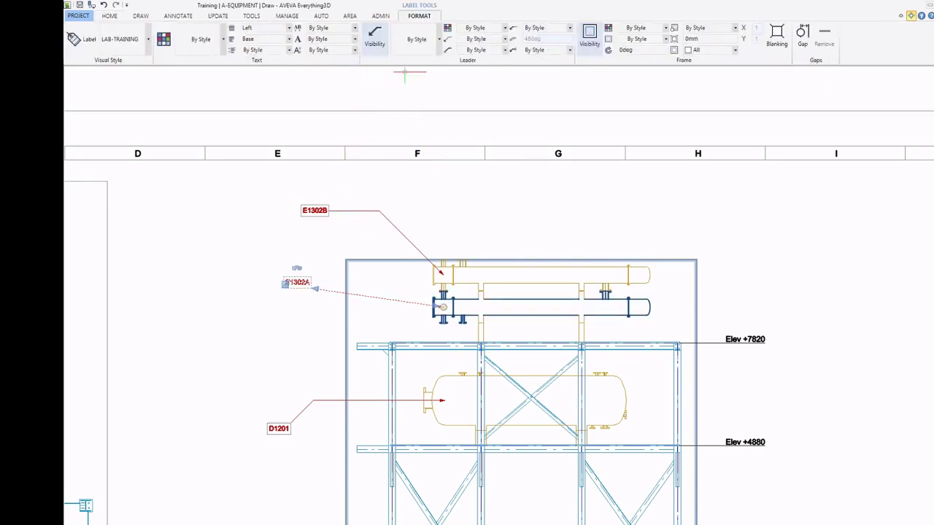
pyautogui.click(440, 47)
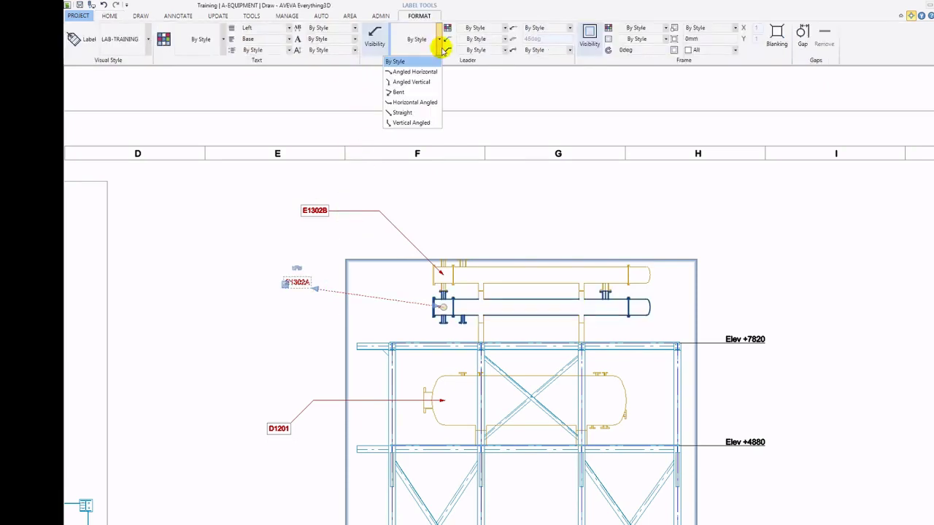
pyautogui.click(432, 102)
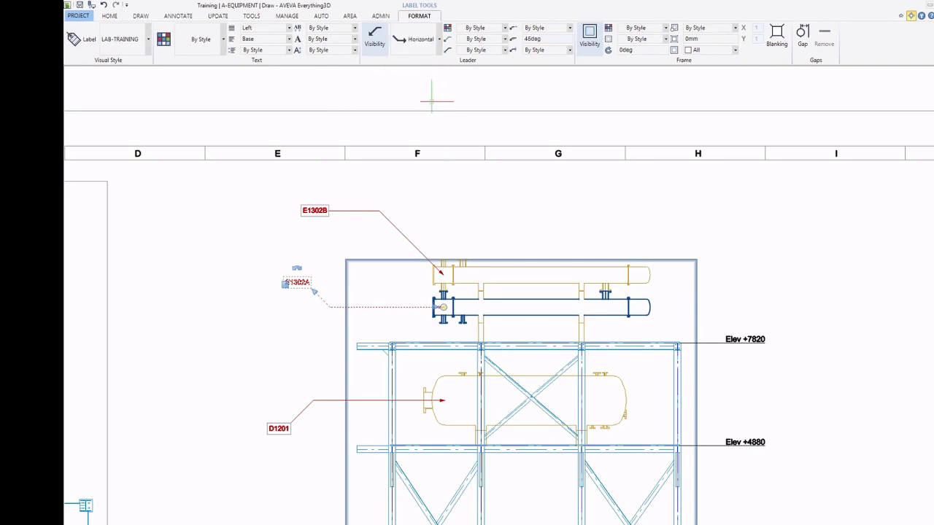
pyautogui.press('Escape')
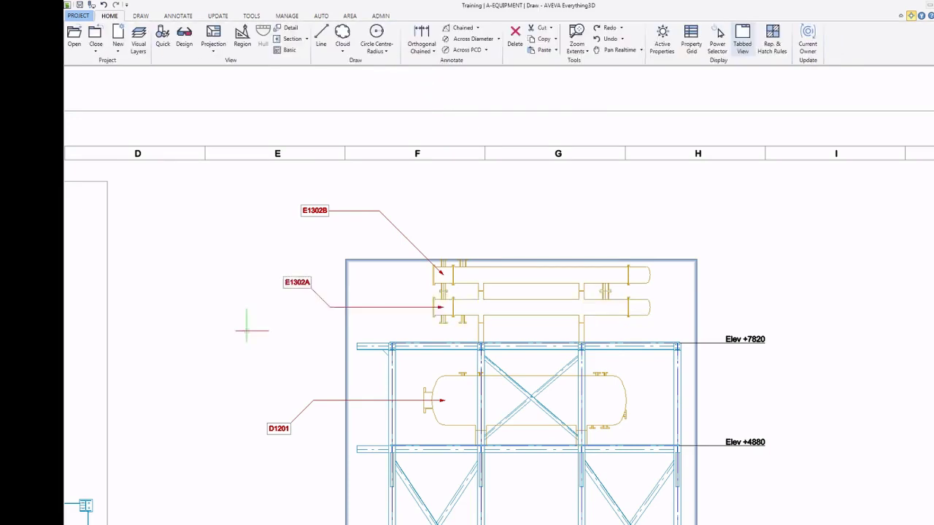
pyautogui.click(178, 15)
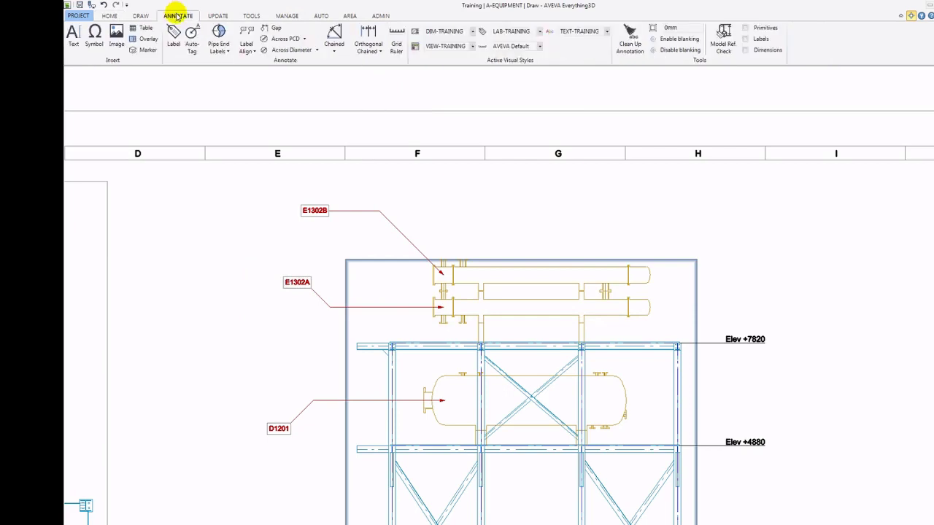
# Step: Vertically align labels E1302A and E1302B to D1201 using Label Align in Standard mode
pyautogui.click(253, 53)
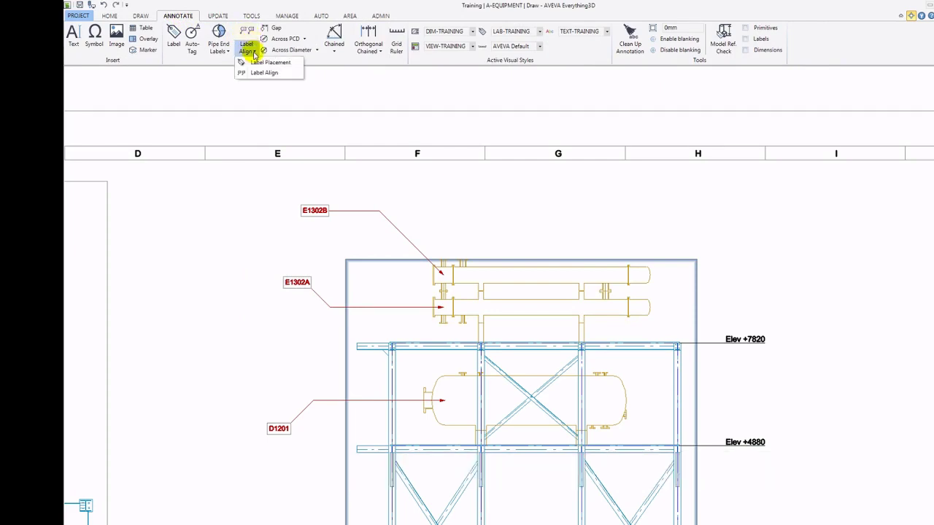
pyautogui.click(271, 74)
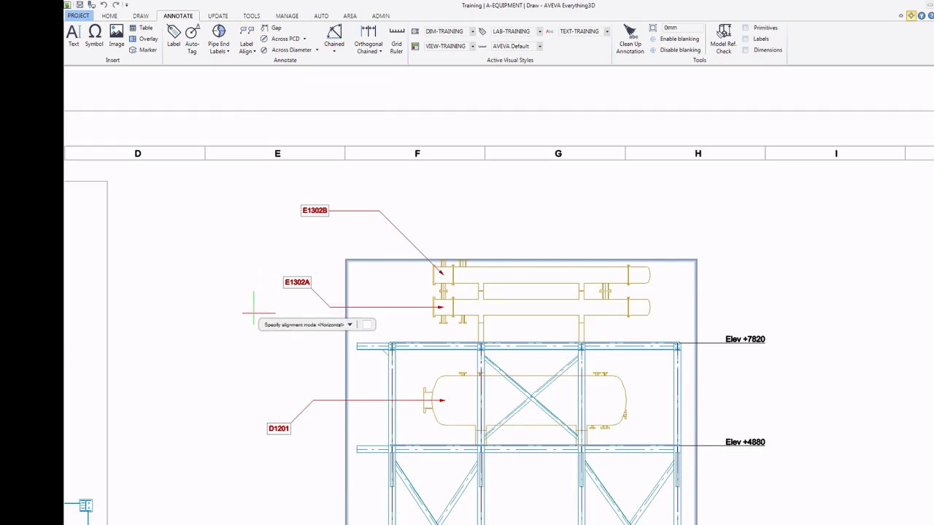
pyautogui.press('Down')
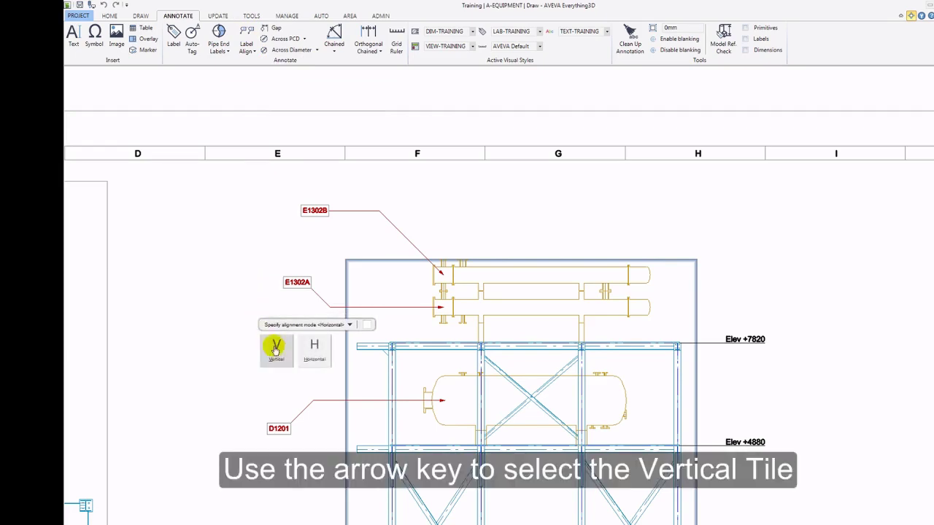
pyautogui.click(276, 352)
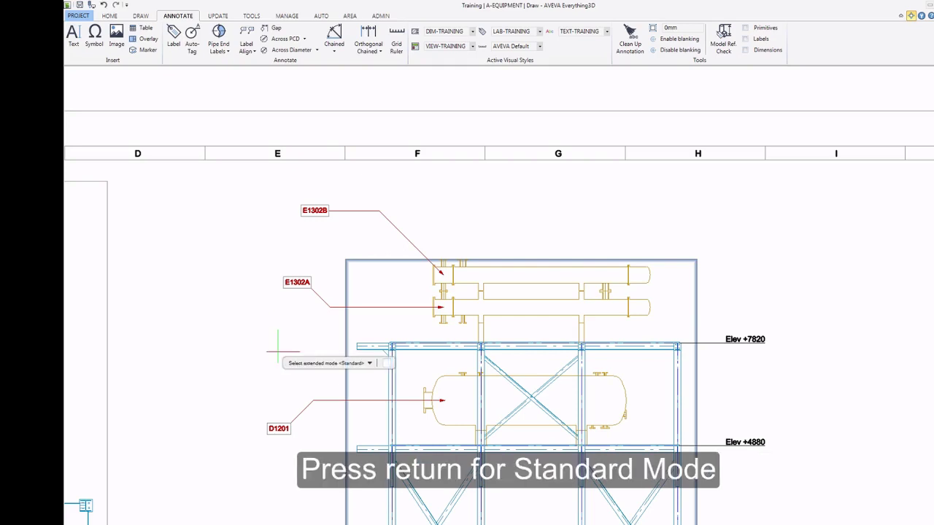
pyautogui.press('Return')
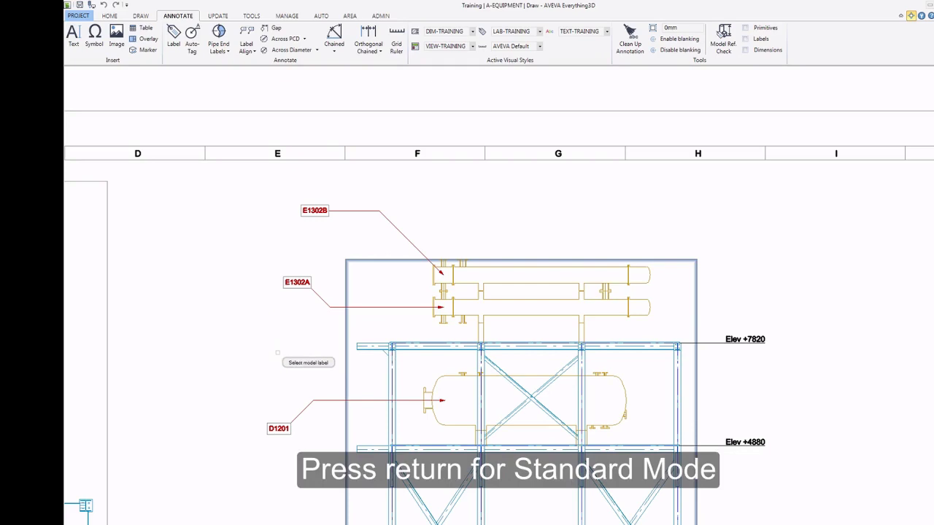
pyautogui.click(283, 428)
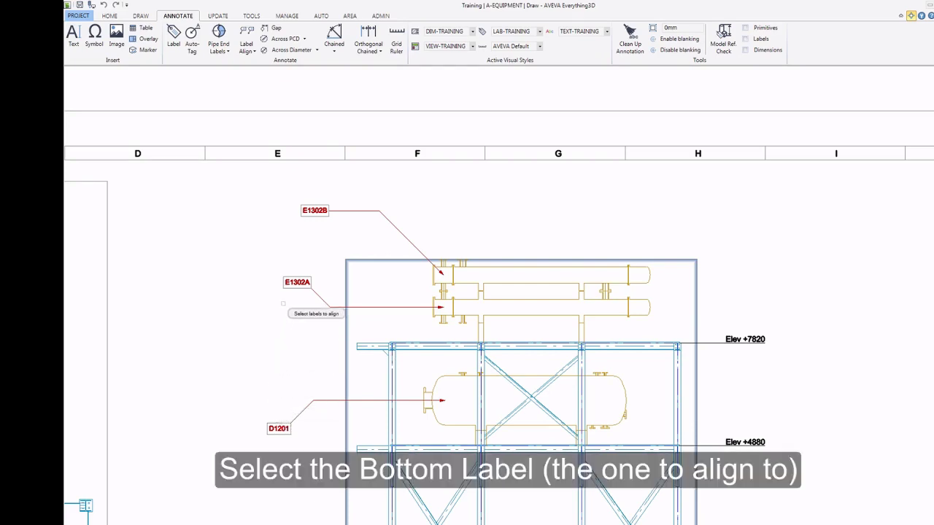
pyautogui.click(295, 287)
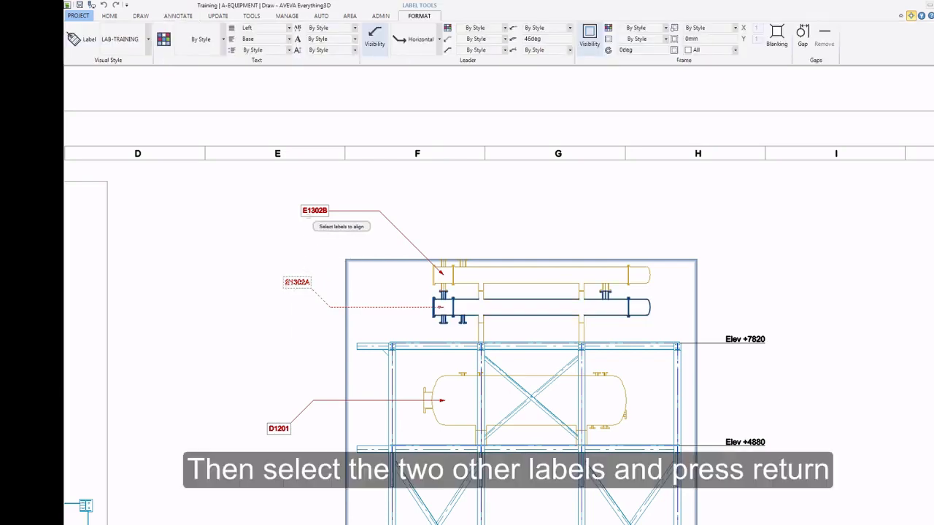
pyautogui.click(309, 213)
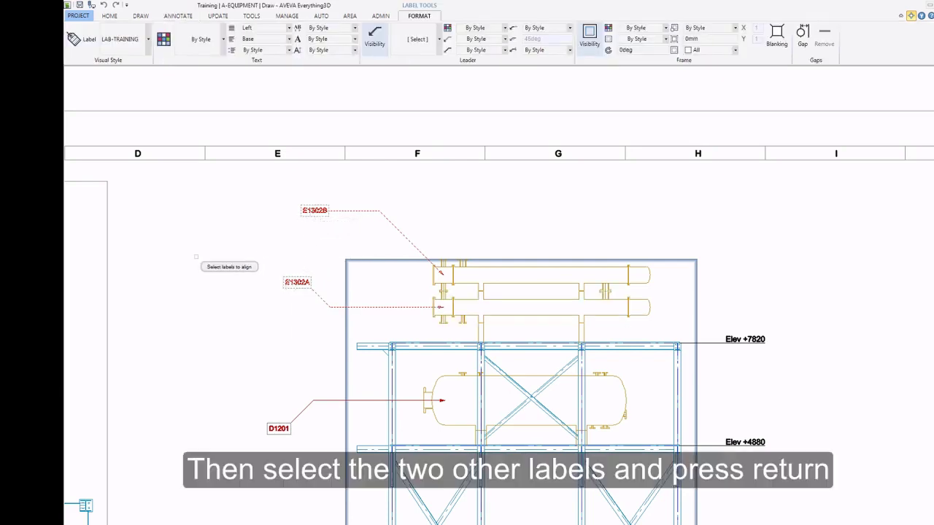
pyautogui.press('Return')
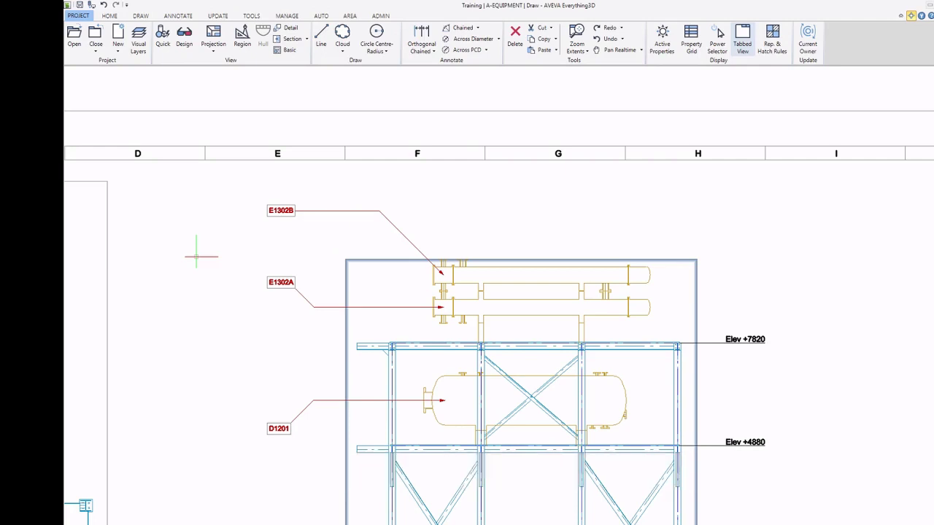
# Step: Apply the TT/DRA/PRJ/HRUL/GEN Hatch-Equip representation style to the section view
pyautogui.rightClick(252, 346)
pyautogui.click(208, 302)
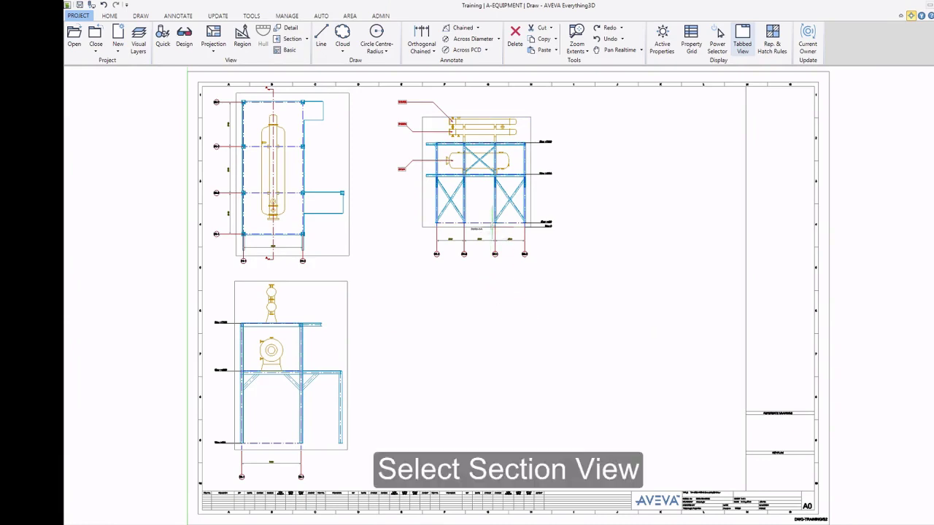
pyautogui.click(499, 213)
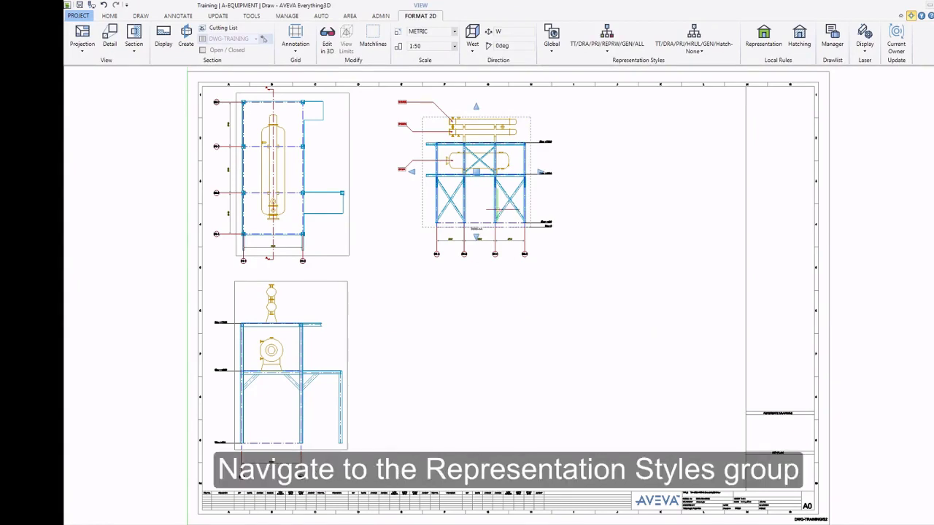
pyautogui.click(699, 52)
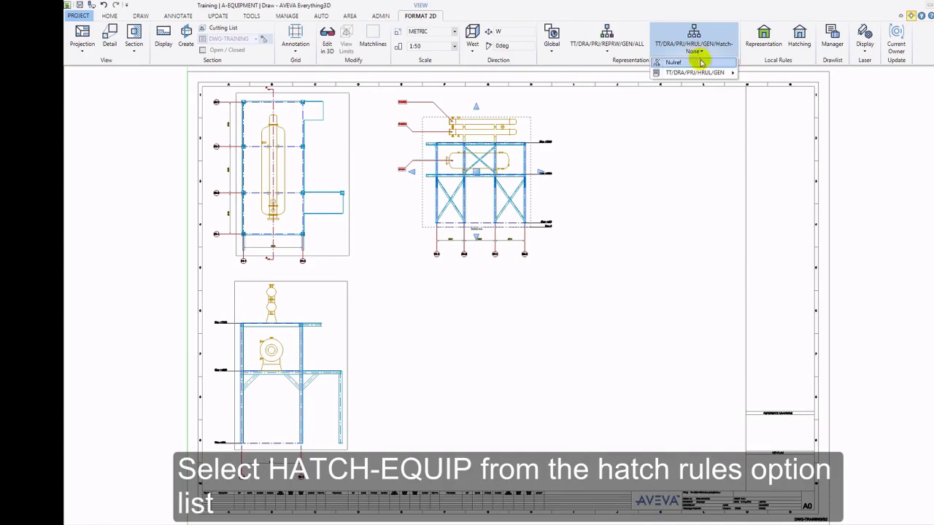
pyautogui.moveTo(705, 76)
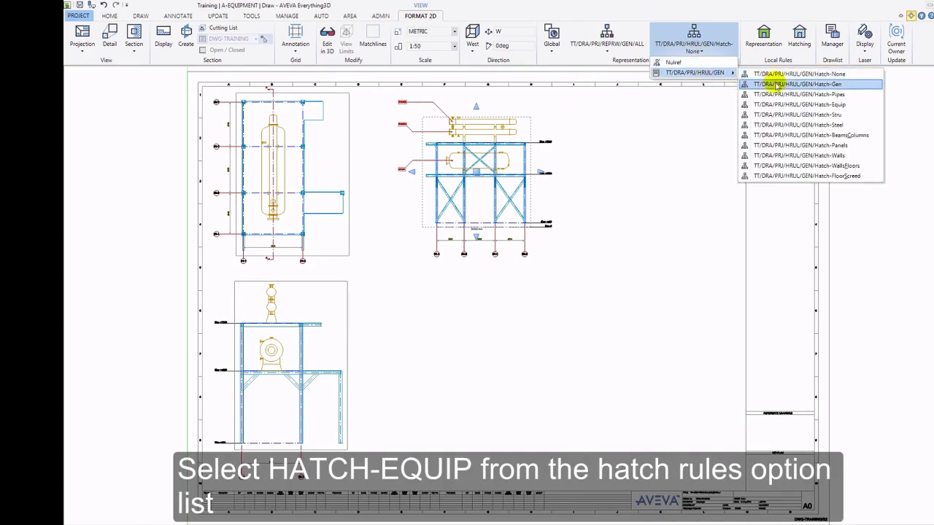
pyautogui.click(781, 106)
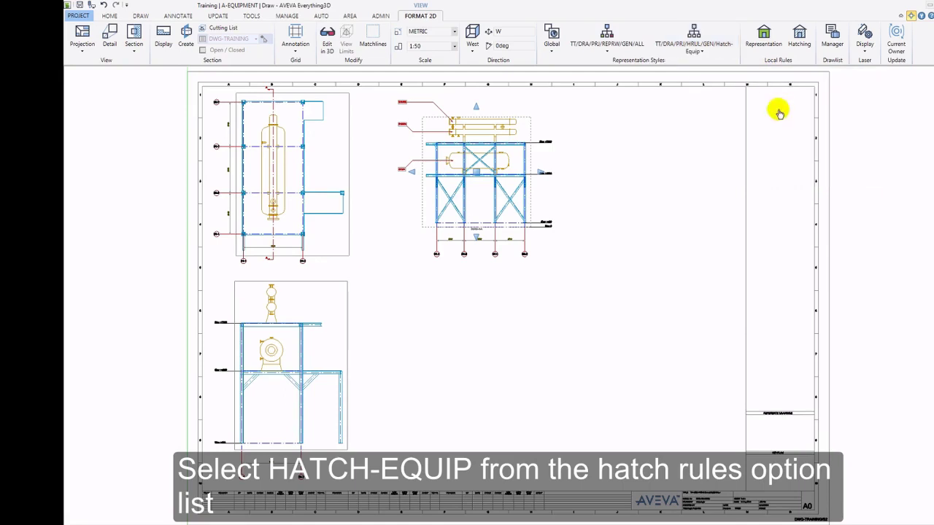
pyautogui.press('Escape')
pyautogui.rightClick(560, 321)
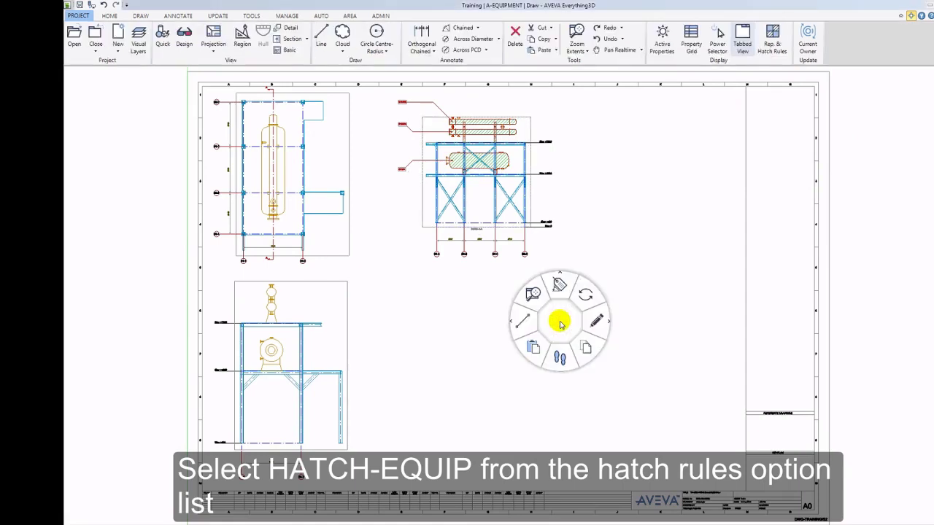
pyautogui.click(560, 356)
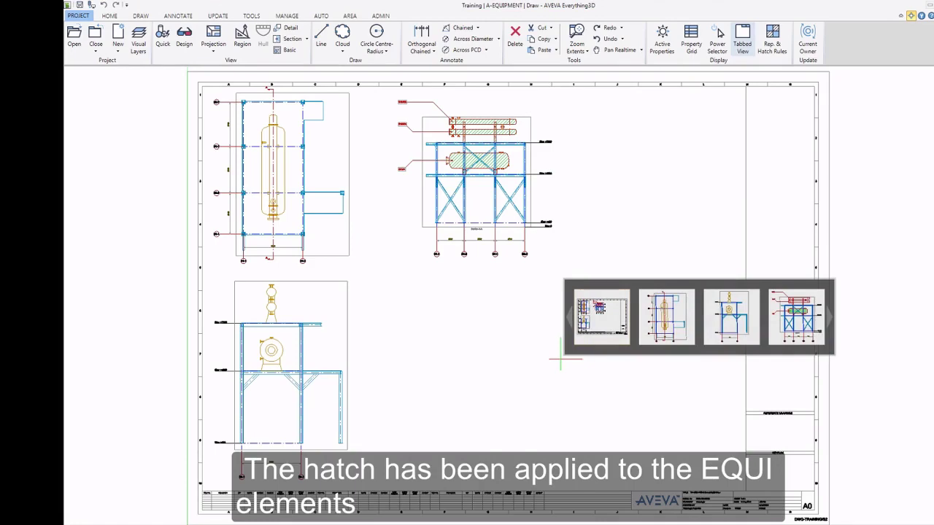
# Step: Zoom to the Section A-A view using its thumbnail in the view switcher
pyautogui.click(795, 319)
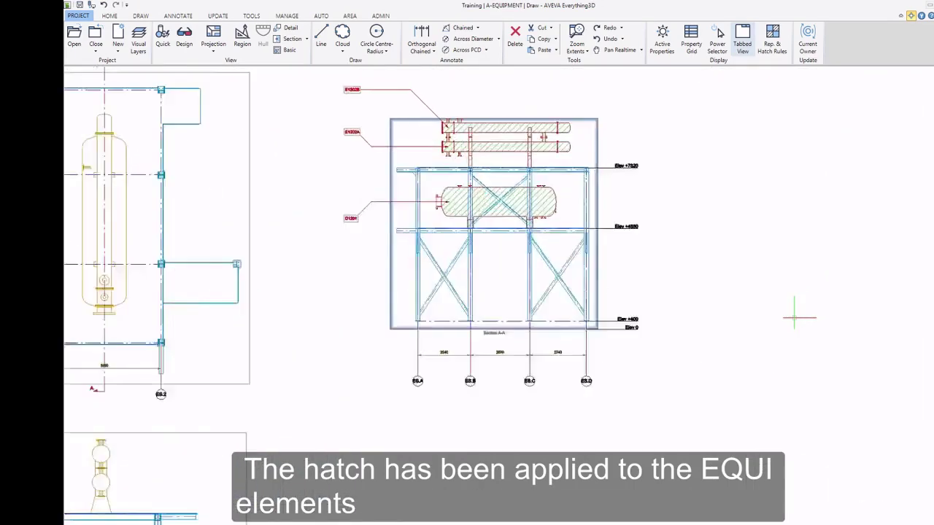